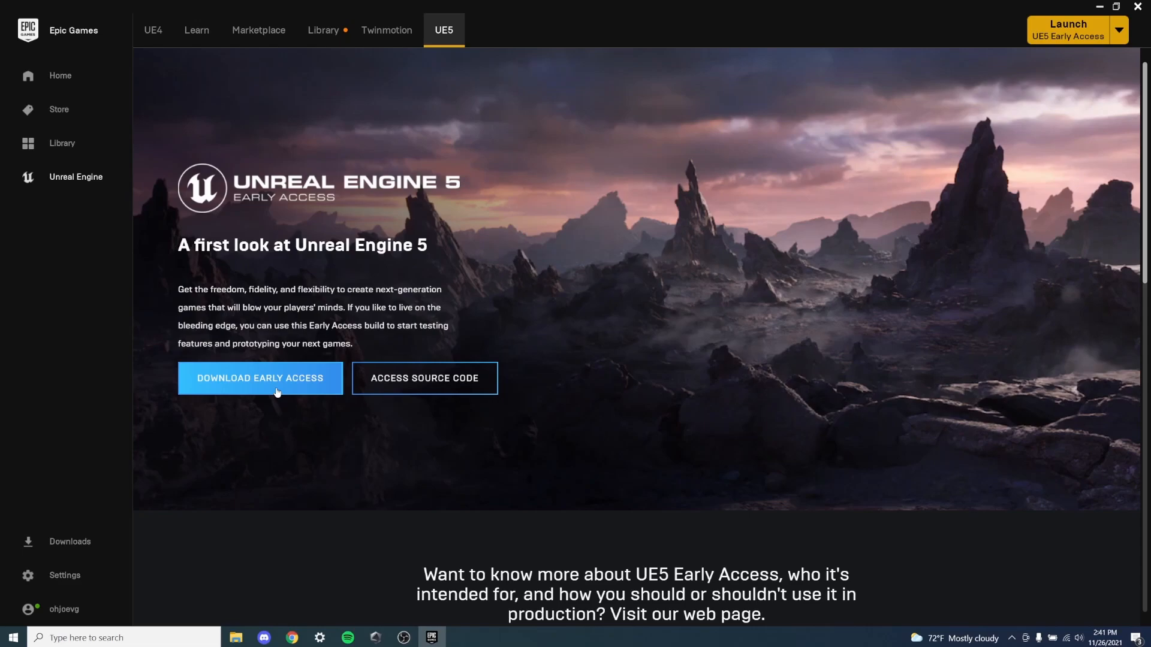
- Launch UE5 Early Access and choose the First Person template from the Games category for a new project
left_click(1068, 37)
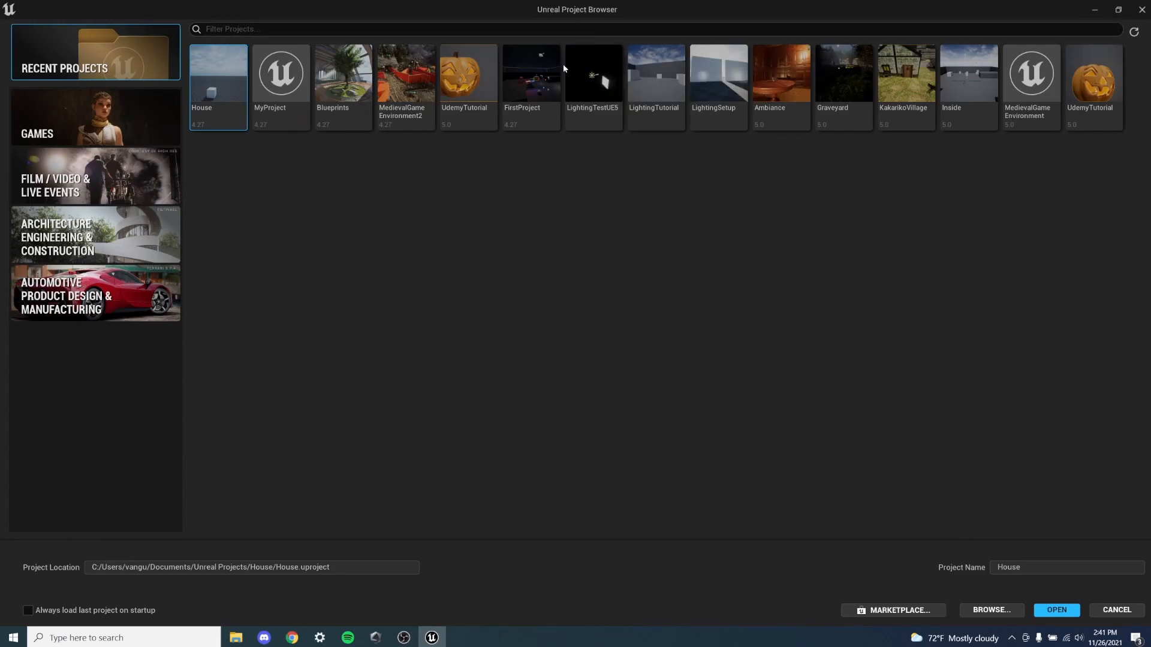
left_click(128, 111)
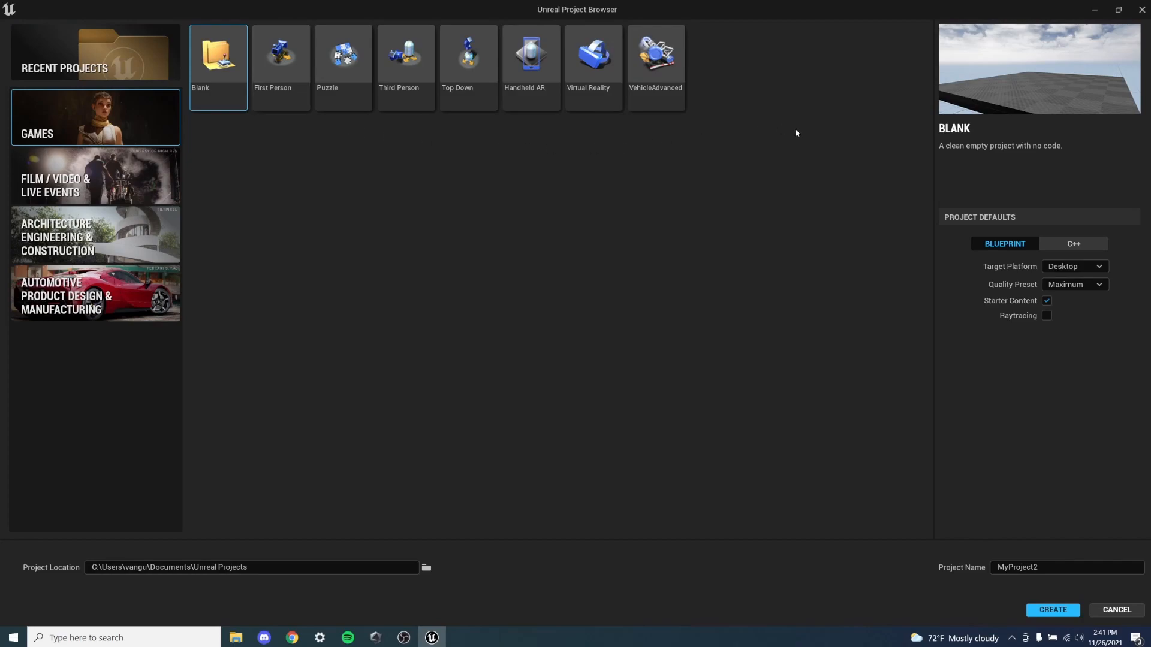
left_click(280, 58)
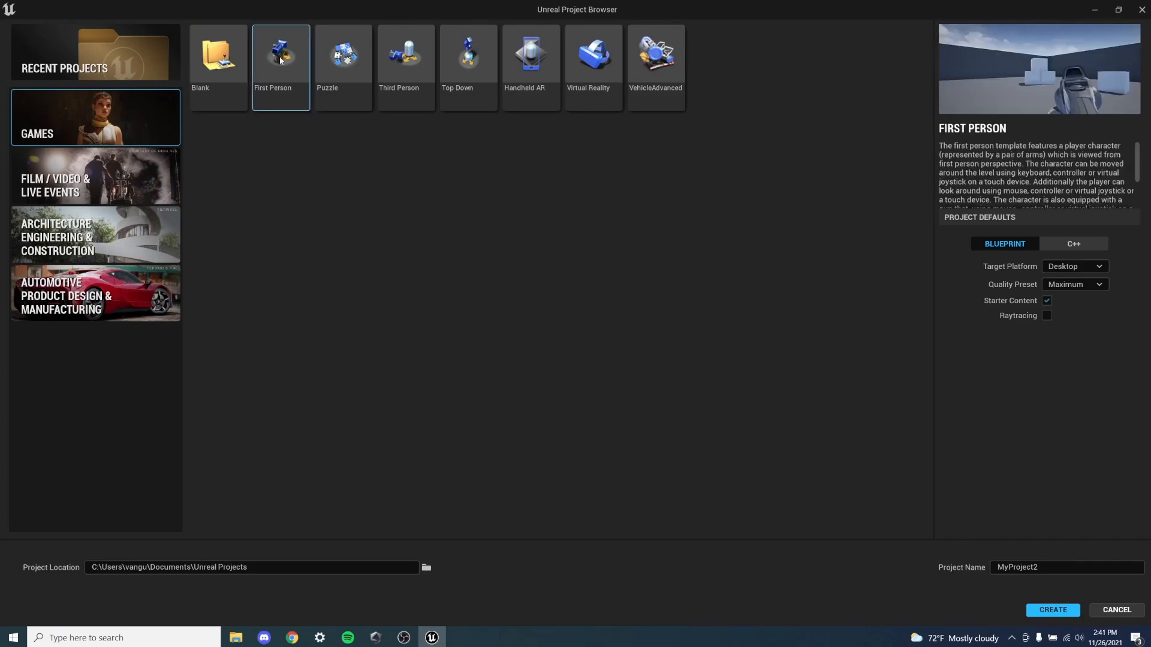
- Name the project LightingTesting and create it
double_click(1026, 567)
key("BackSpace")
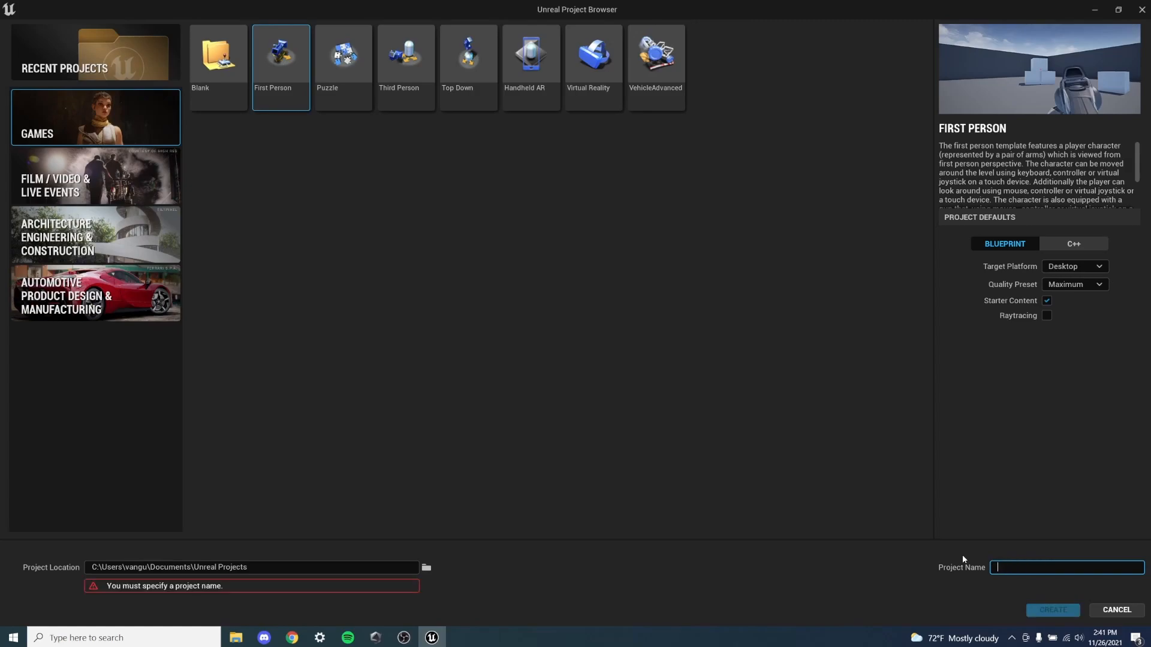
type("LightingTe")
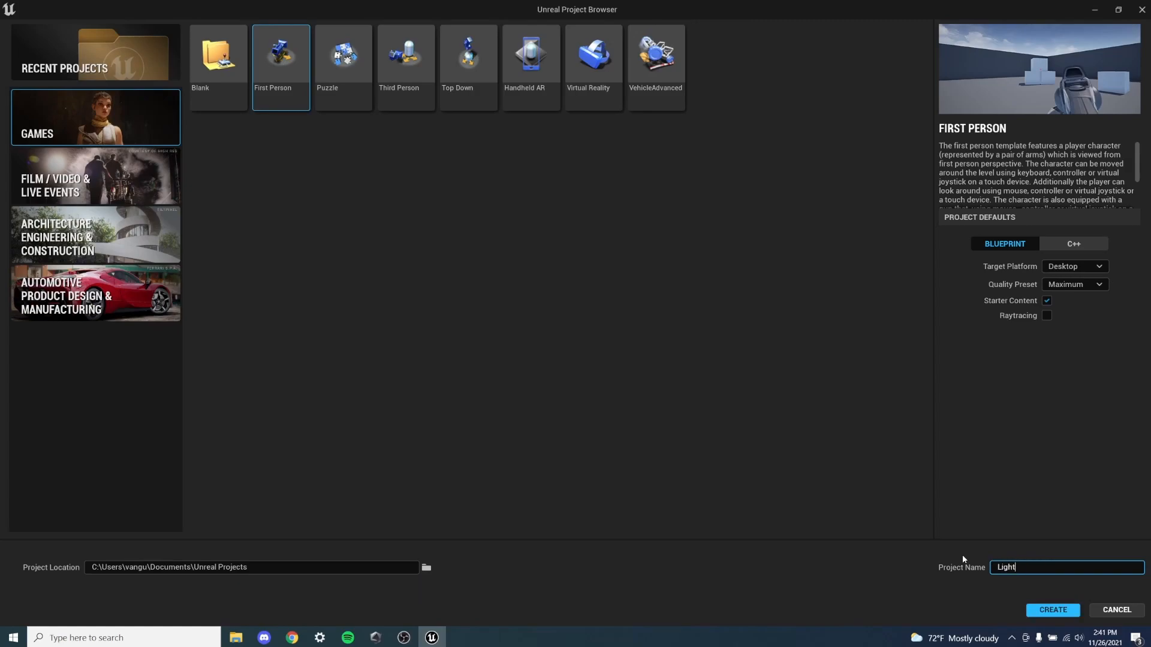
type("sting")
left_click(1054, 609)
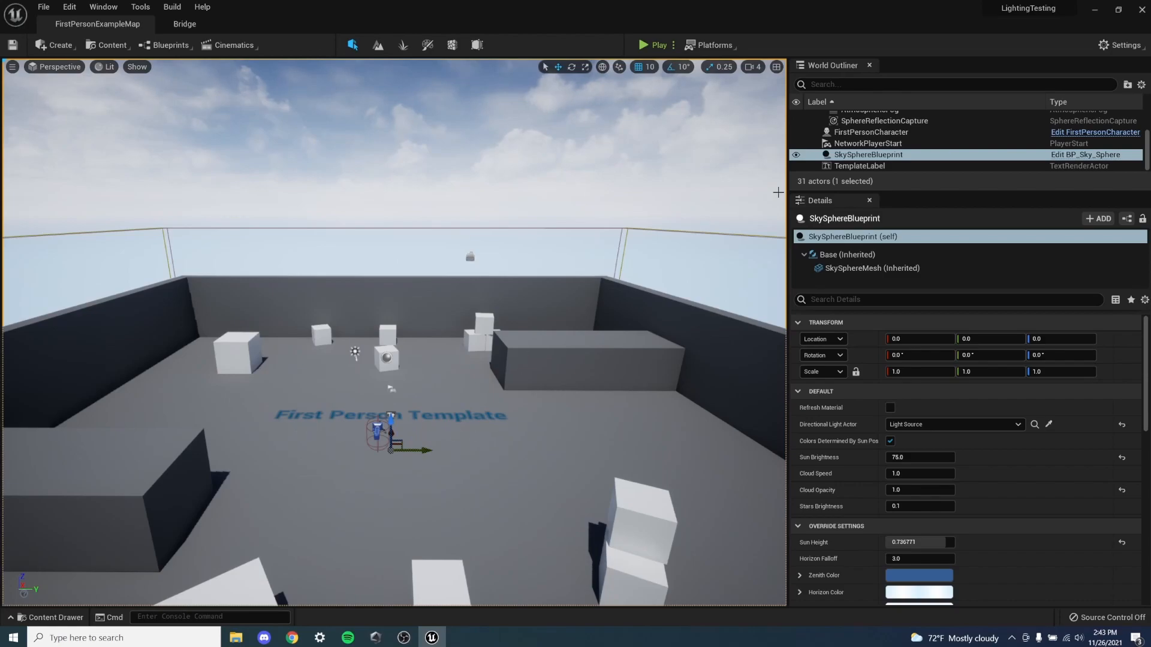
- Create a new folder named Levels inside the project's Content folder
scroll(859, 145, "up", 5)
scroll(850, 146, "down", 3)
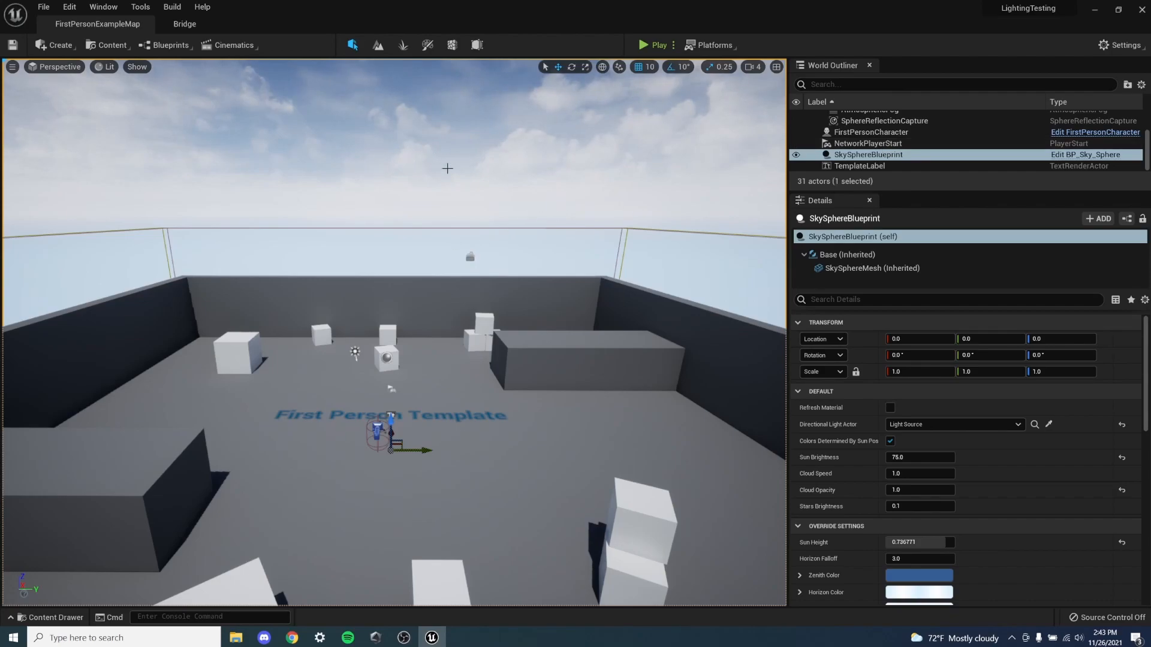
key("ctrl+space")
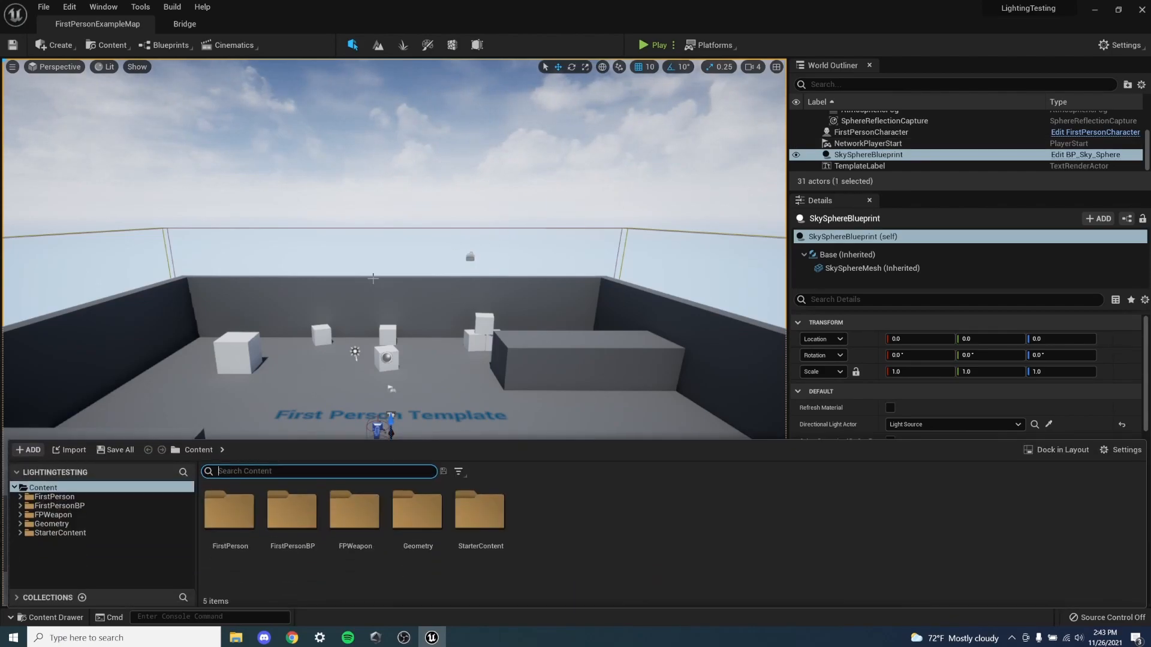
right_click(53, 491)
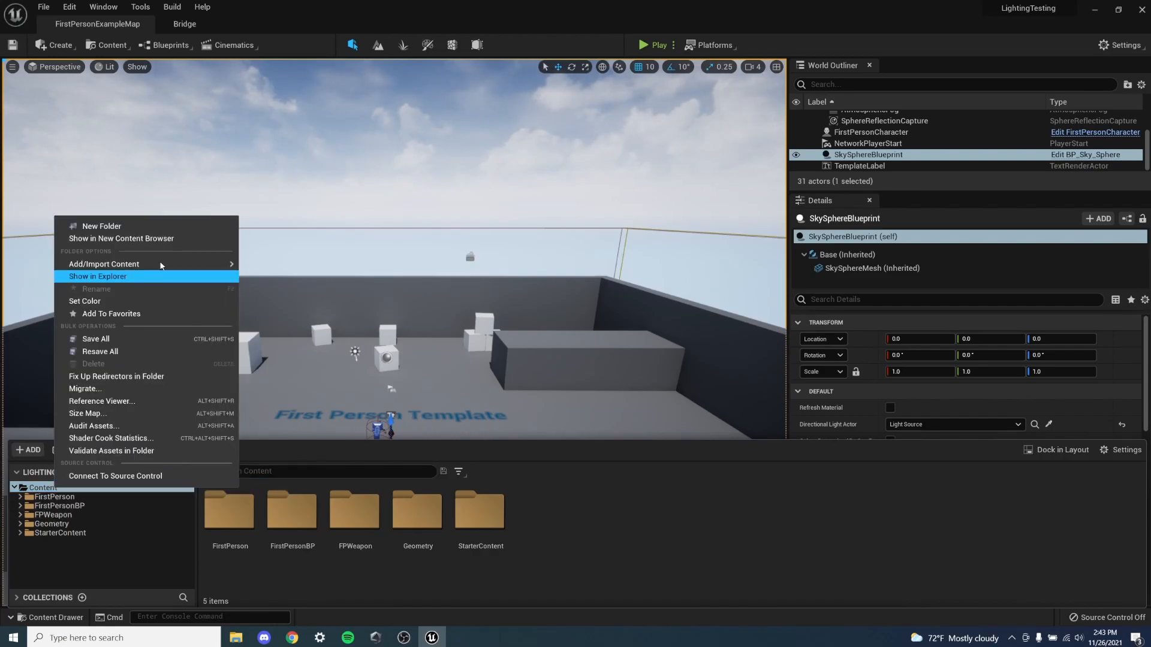
left_click(146, 228)
type("Levels")
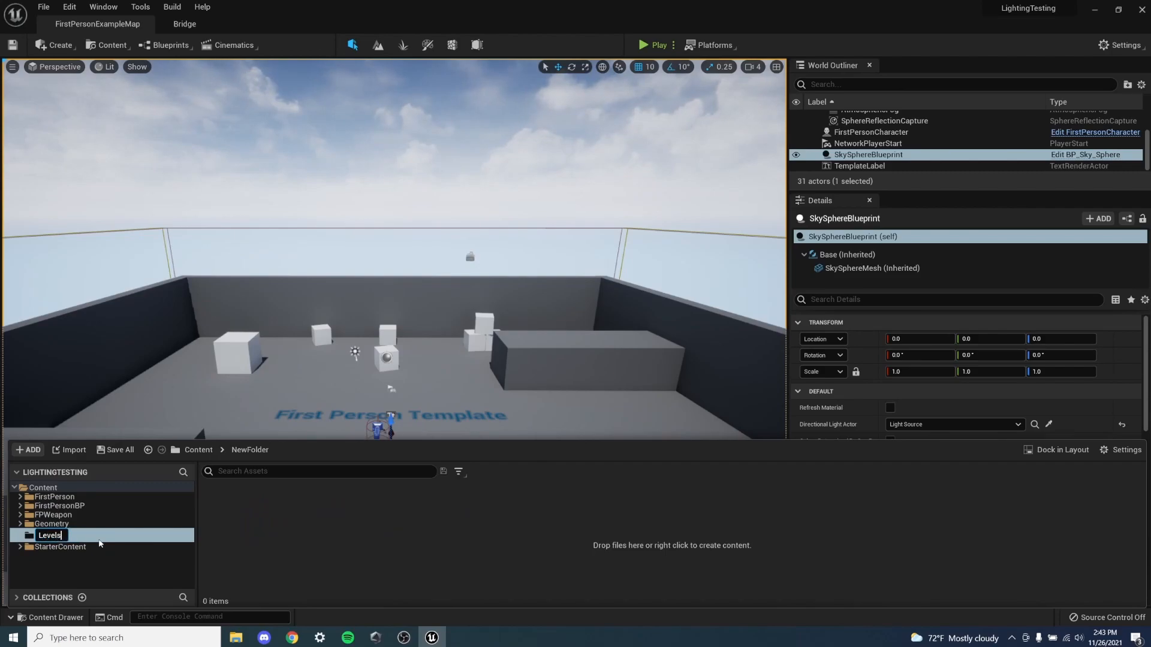
key("Return")
- Create a new level named Lighting in the Levels folder and open it for editing
right_click(111, 534)
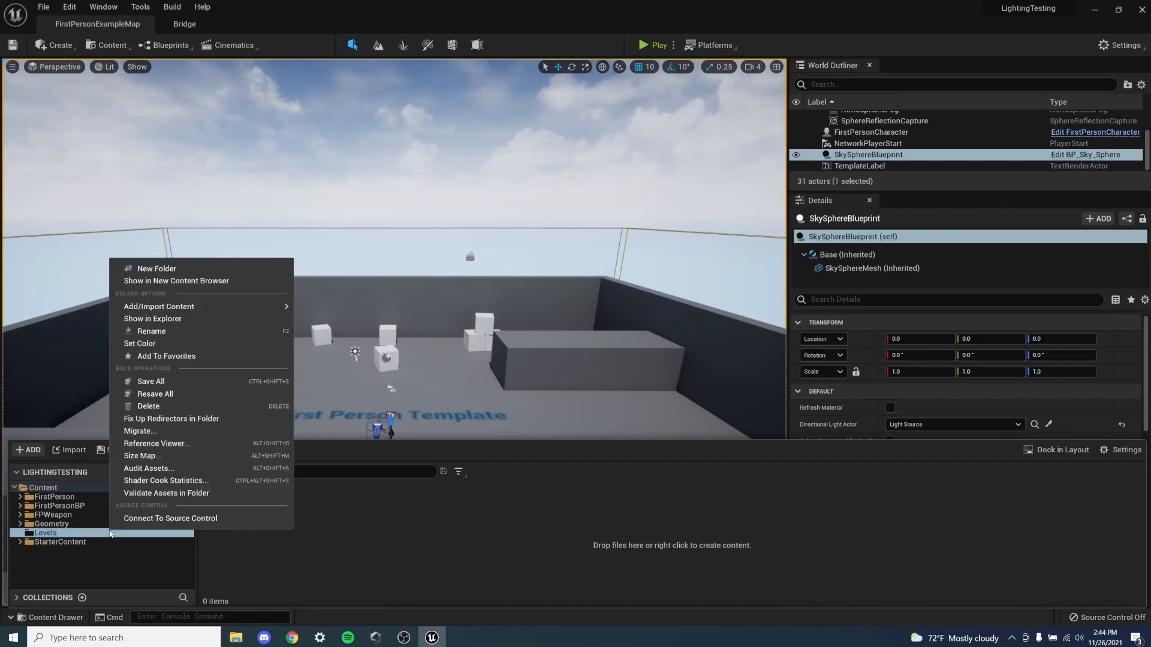
mouse_move(179, 304)
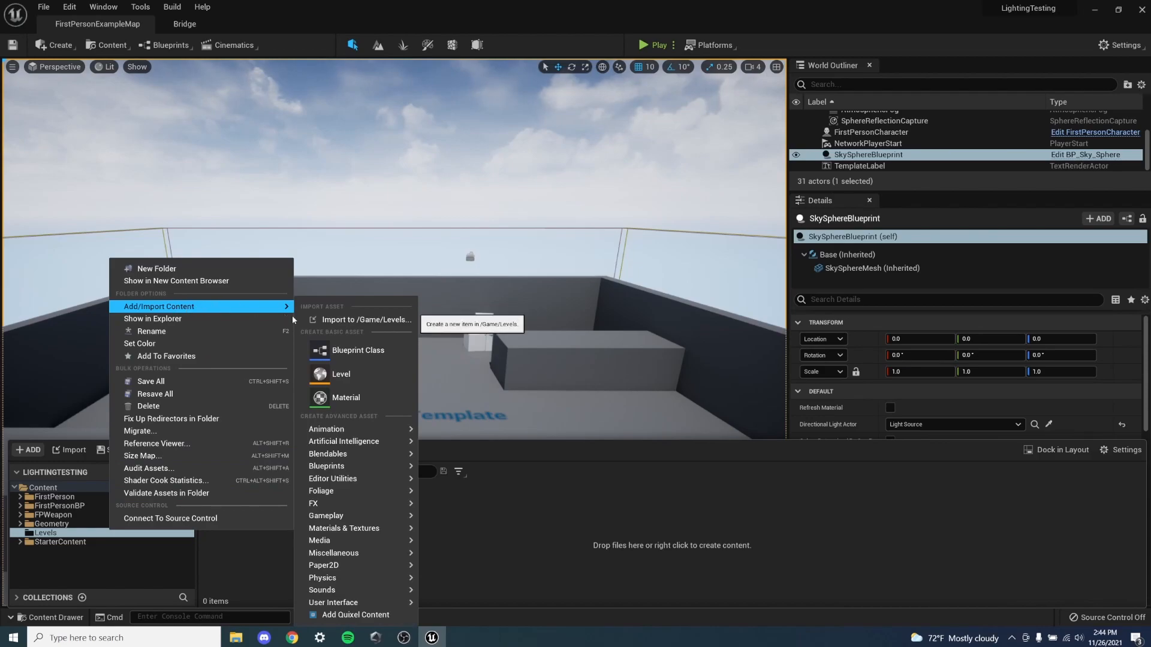
left_click(341, 375)
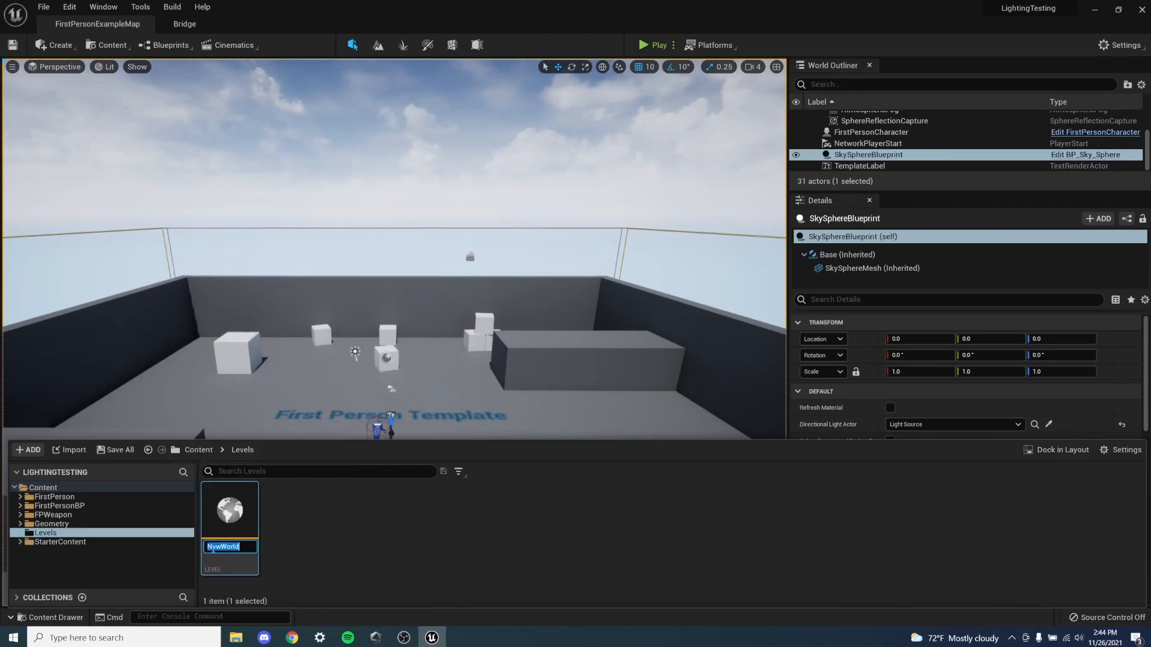
type("Lighting")
key("Return")
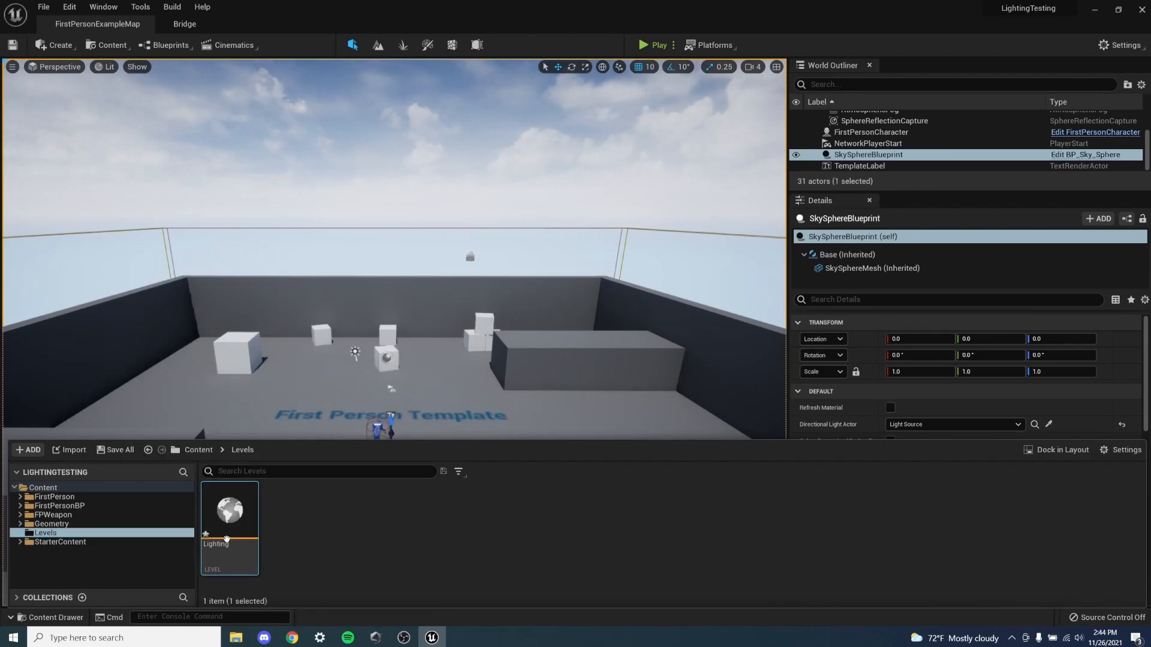
double_click(228, 536)
left_click(568, 441)
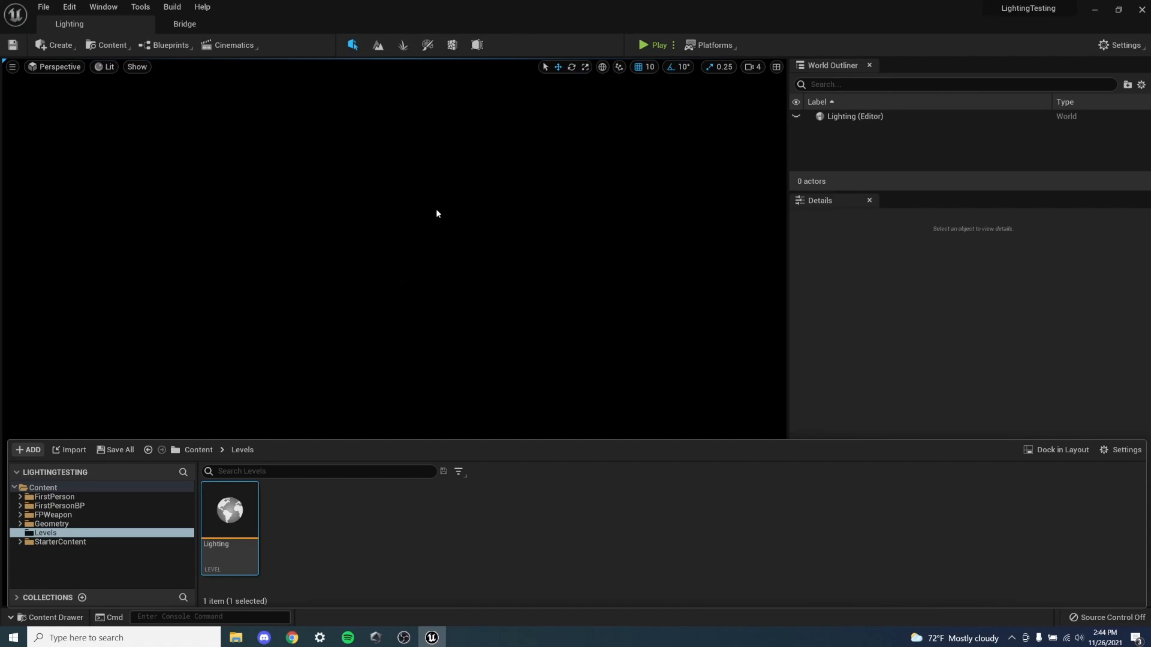
- Add a cube shape to the empty Lighting level
left_click(59, 49)
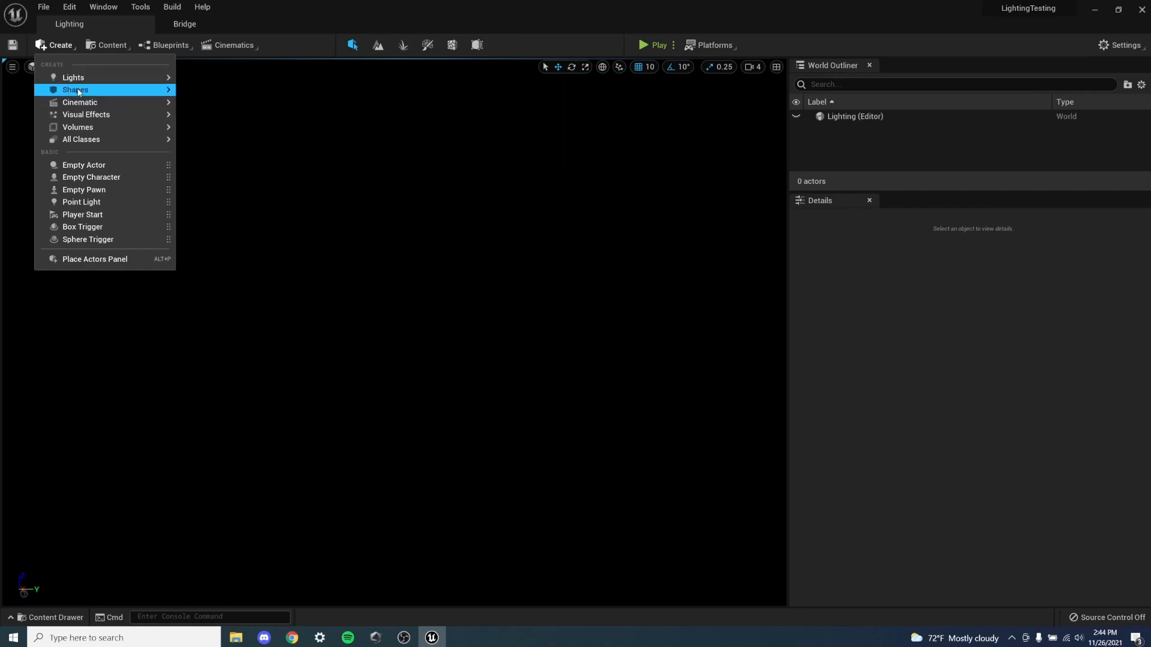
mouse_move(78, 89)
left_click(221, 96)
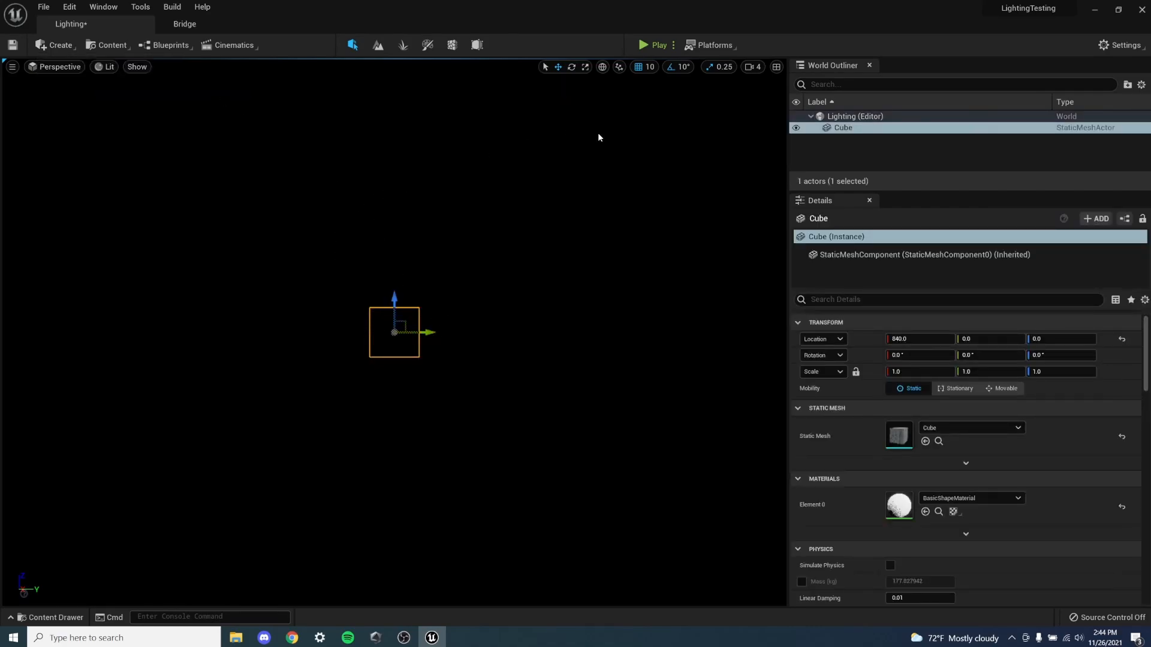
left_click(404, 403)
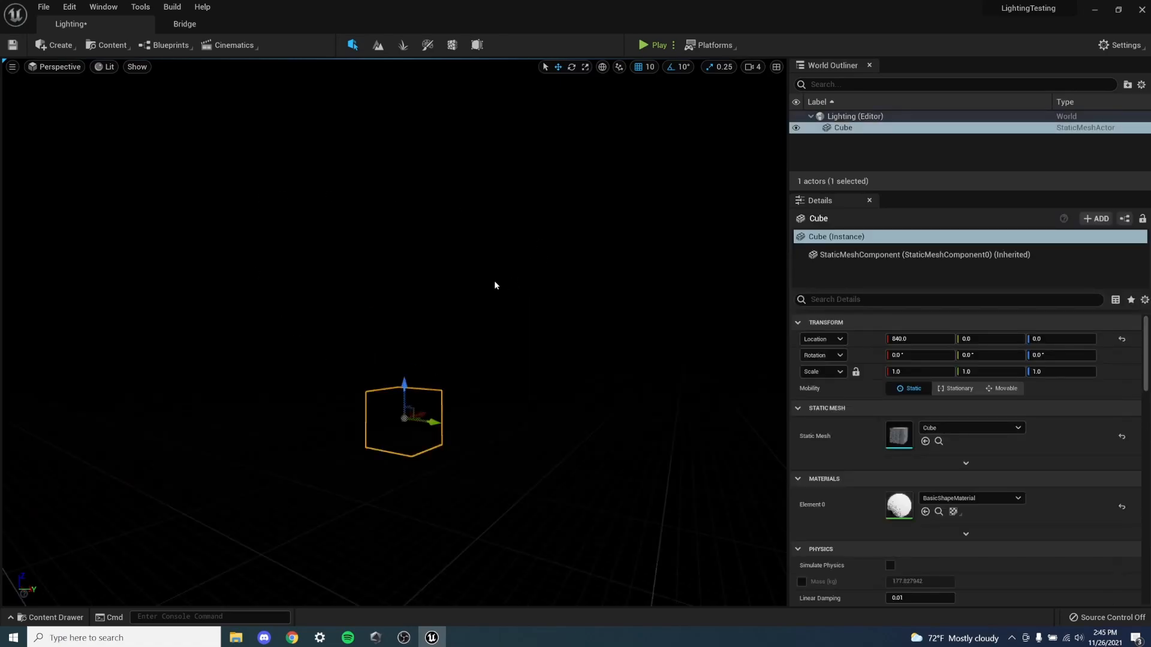
right_click_drag(403, 403, 1125, 410)
key("a")
key("s")
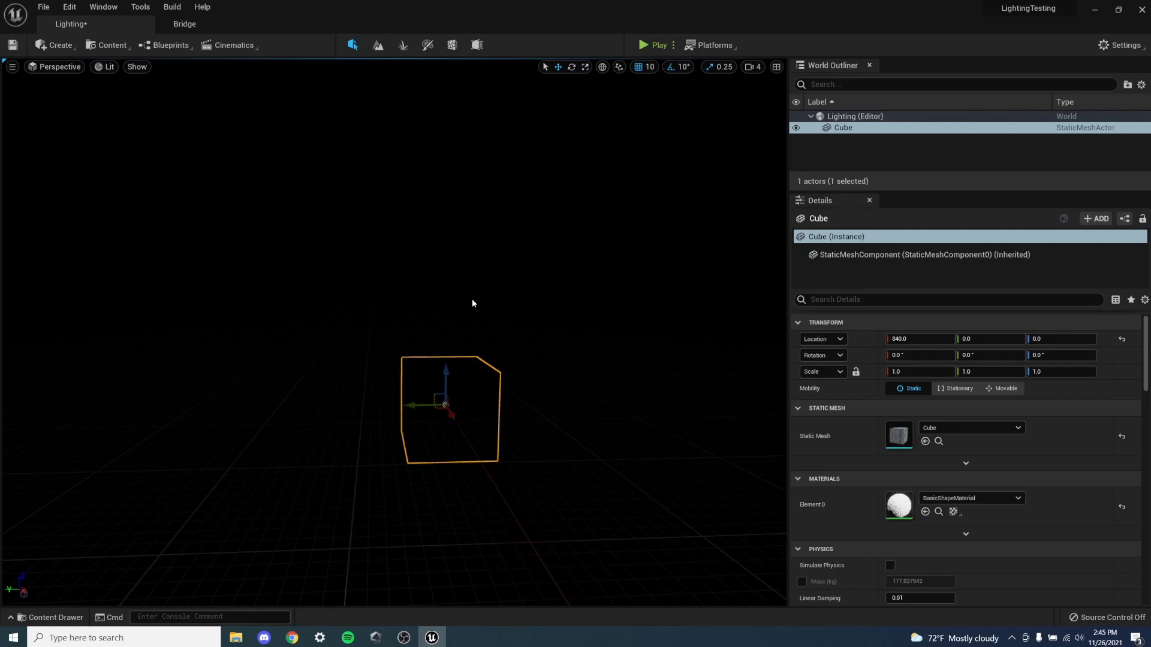
- Add a directional light beside the cube and inspect how it lights the cube
left_click(57, 45)
mouse_move(71, 80)
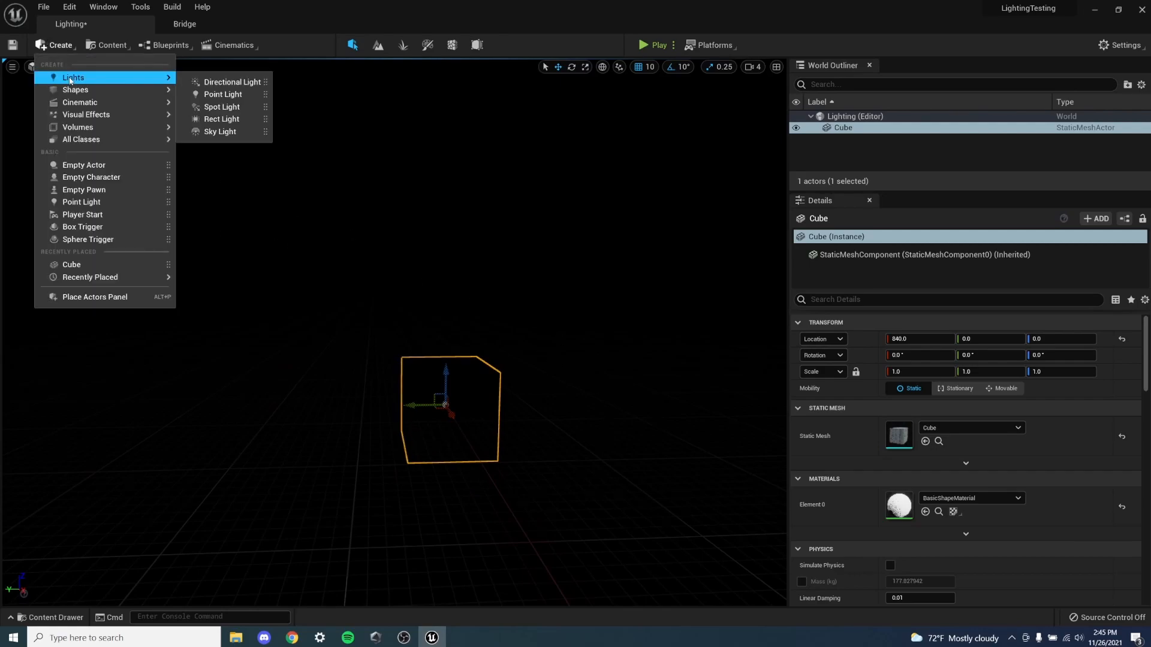
left_click(243, 83)
key("a")
right_click_drag(369, 235, 557, 240)
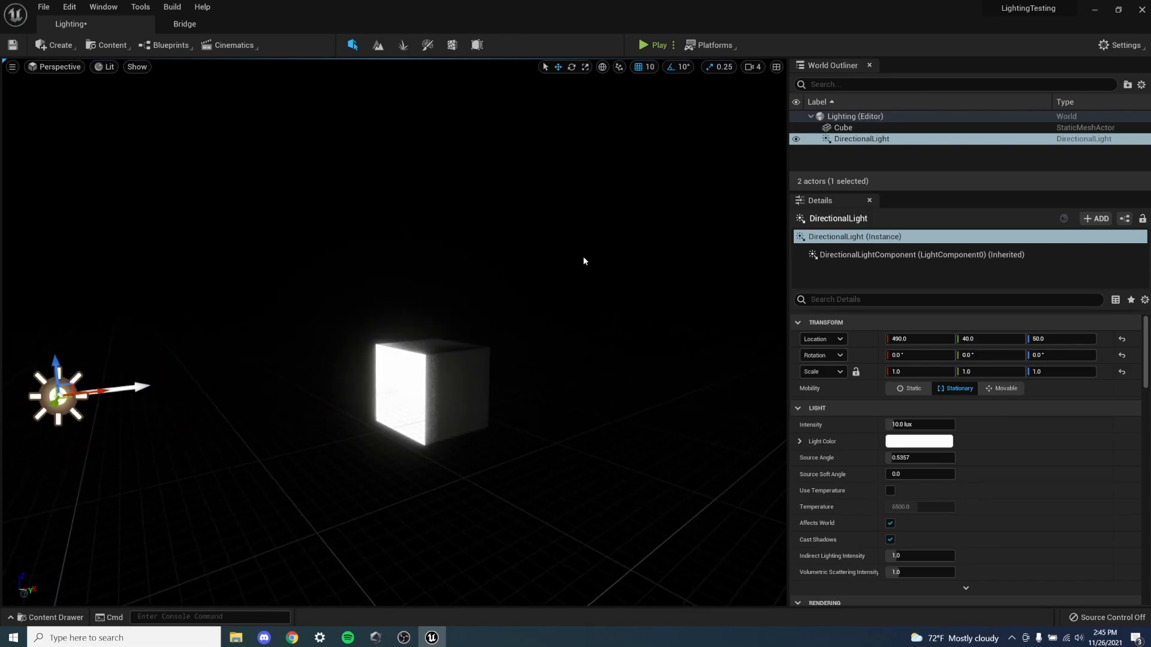
left_click(856, 139)
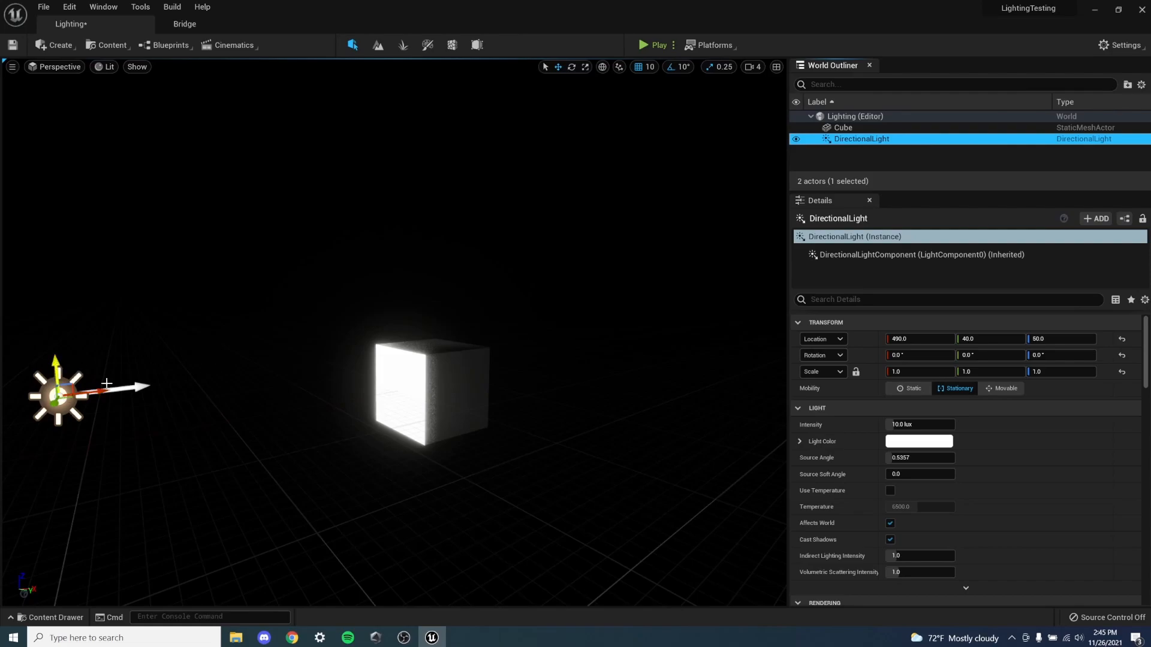
key("f")
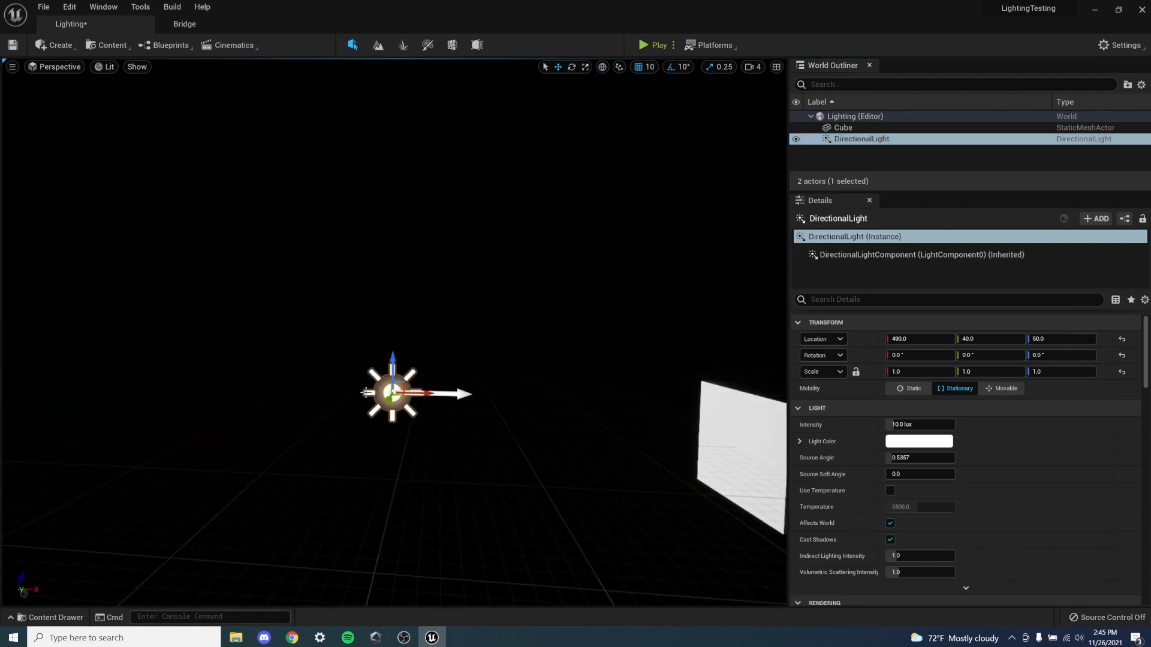
right_click_drag(444, 423, 587, 426)
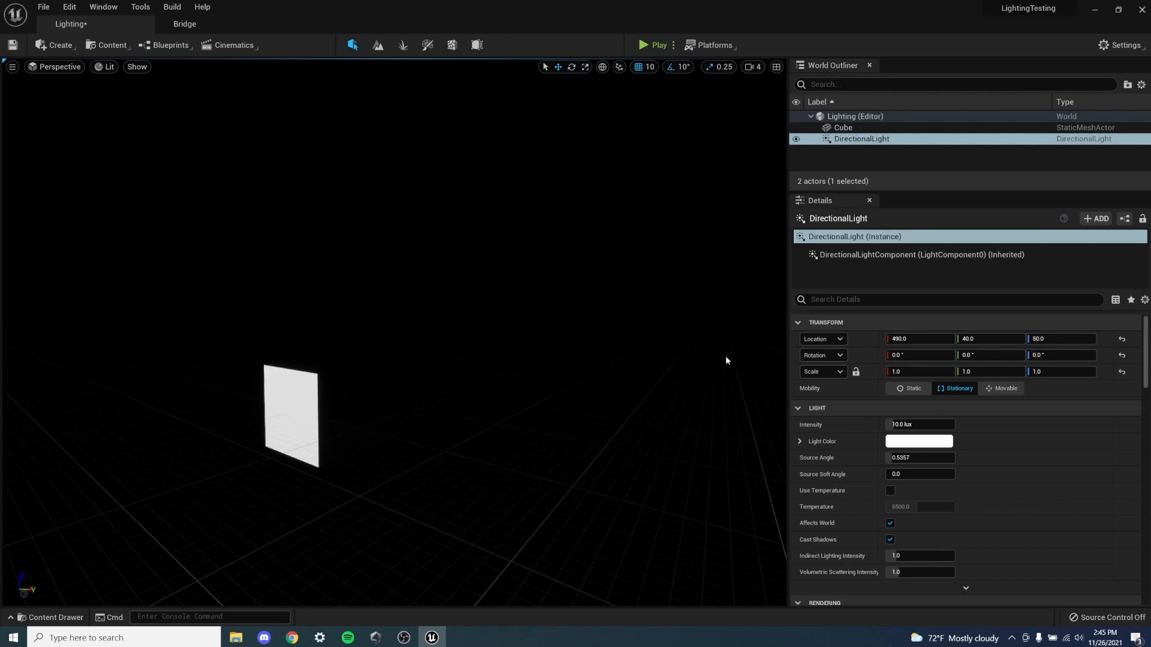
right_click_drag(346, 367, 313, 366)
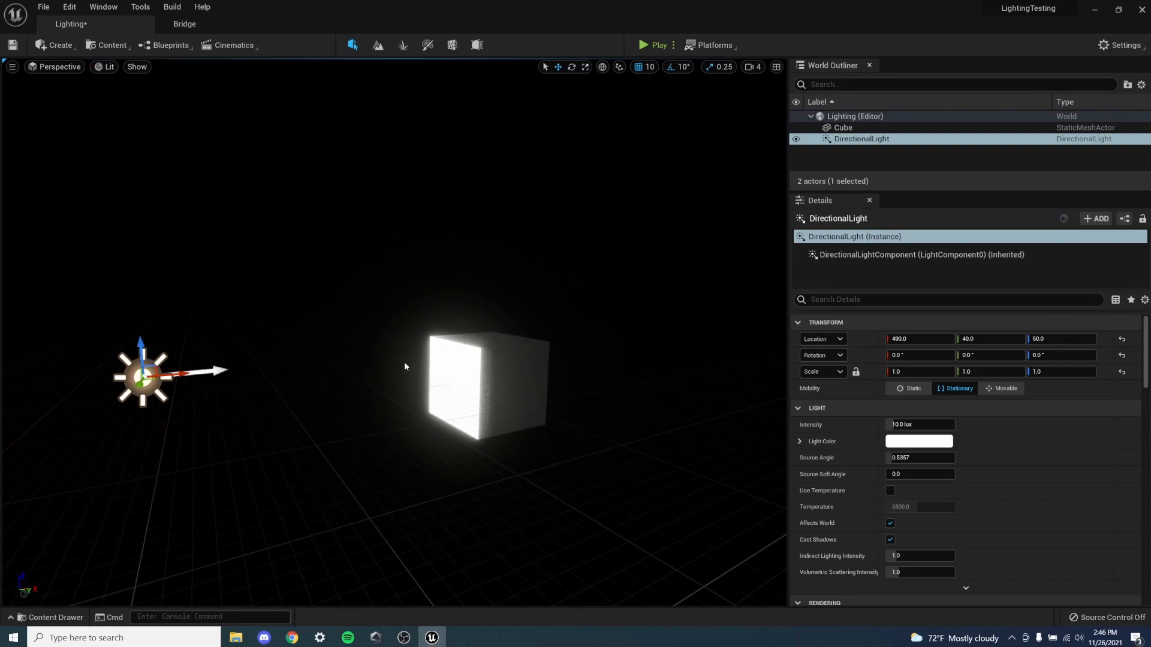
- Create a new landscape with the default settings and return to Select editing mode
left_click(377, 45)
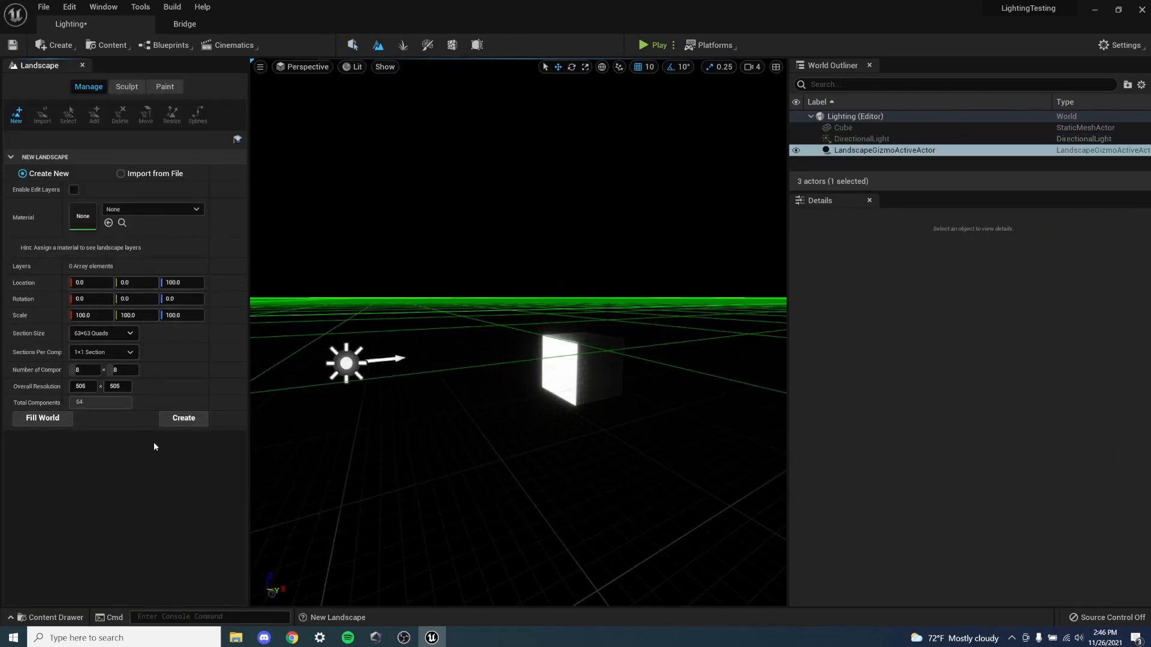
left_click(183, 418)
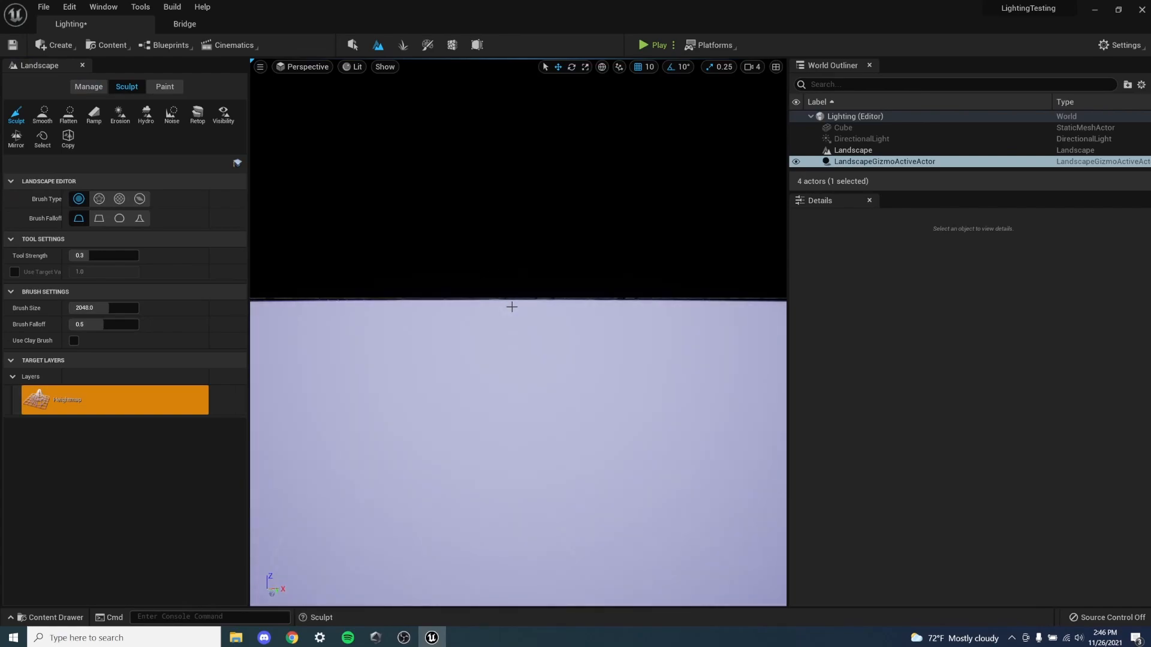
left_click(354, 46)
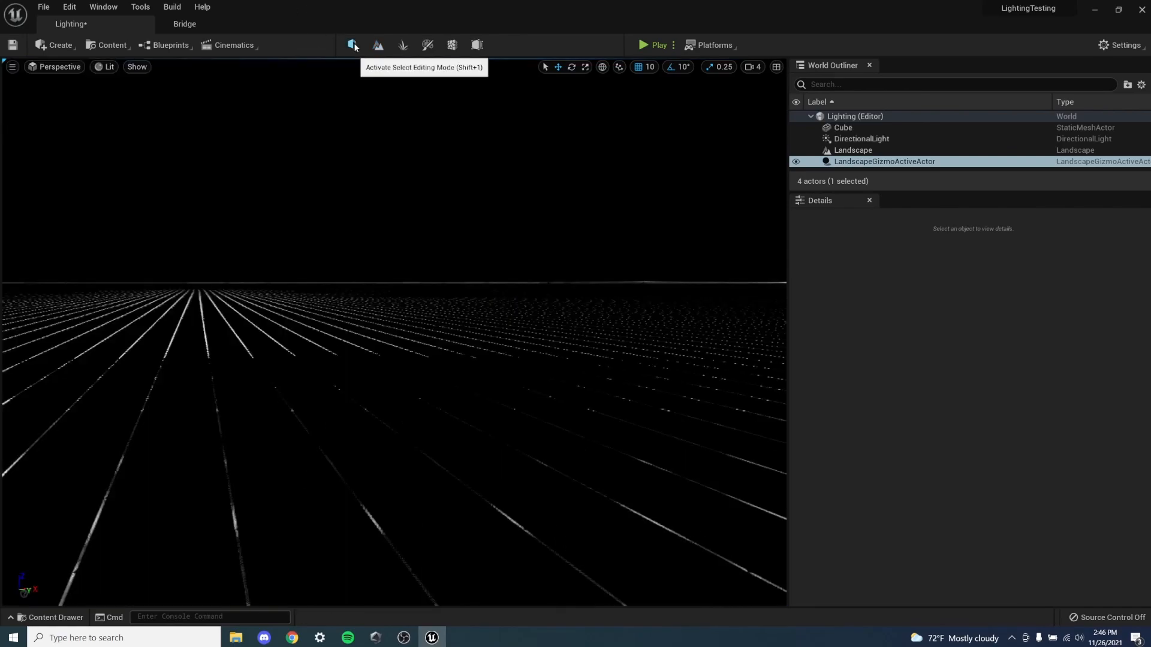
key("e")
right_click_drag(361, 211, 109, 223)
right_click_drag(540, 299, 18, 284)
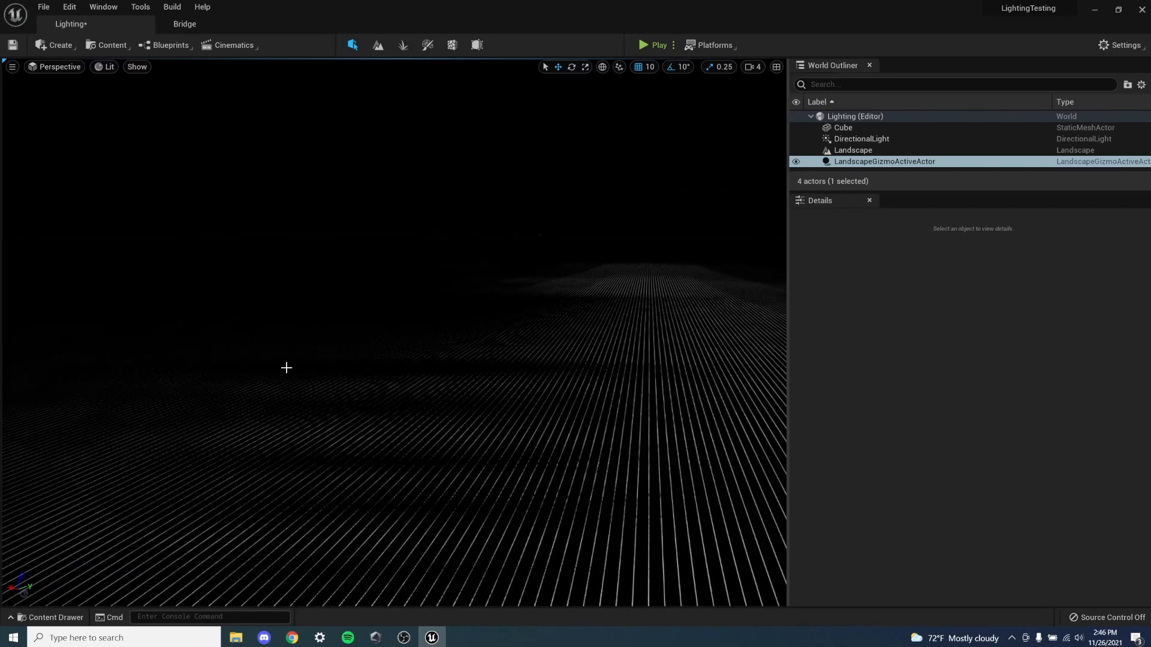
- Raise the cube to a Z location of 150 so that it sits on top of the landscape
left_click(846, 127)
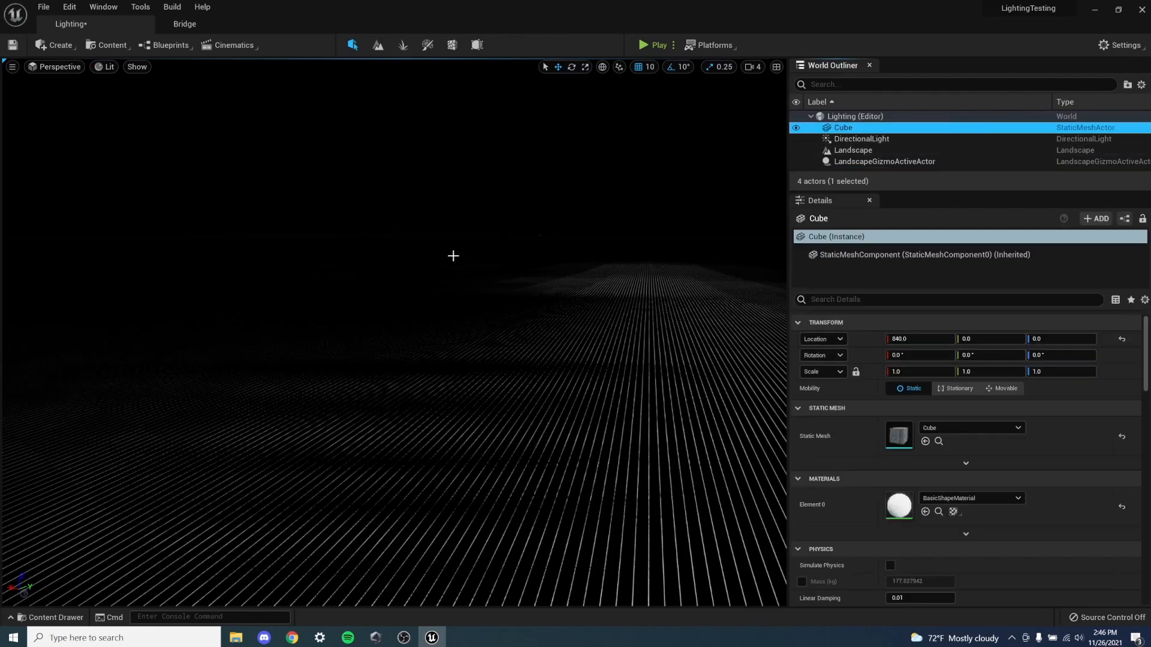
key("f")
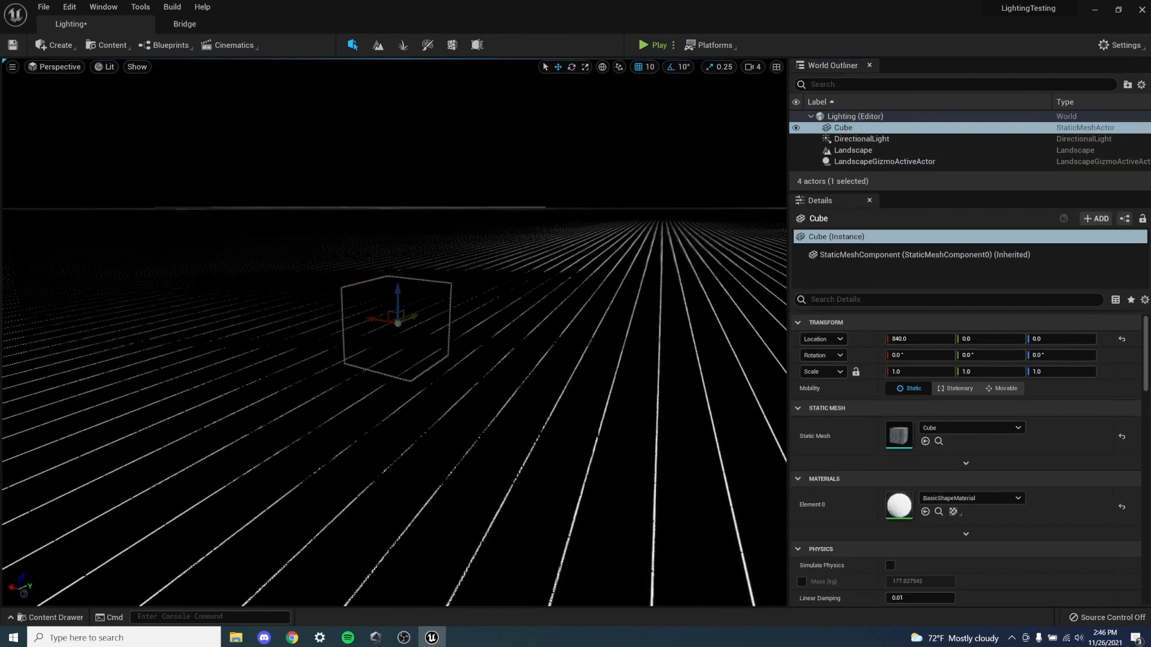
right_click_drag(391, 298, 392, 296)
key("s")
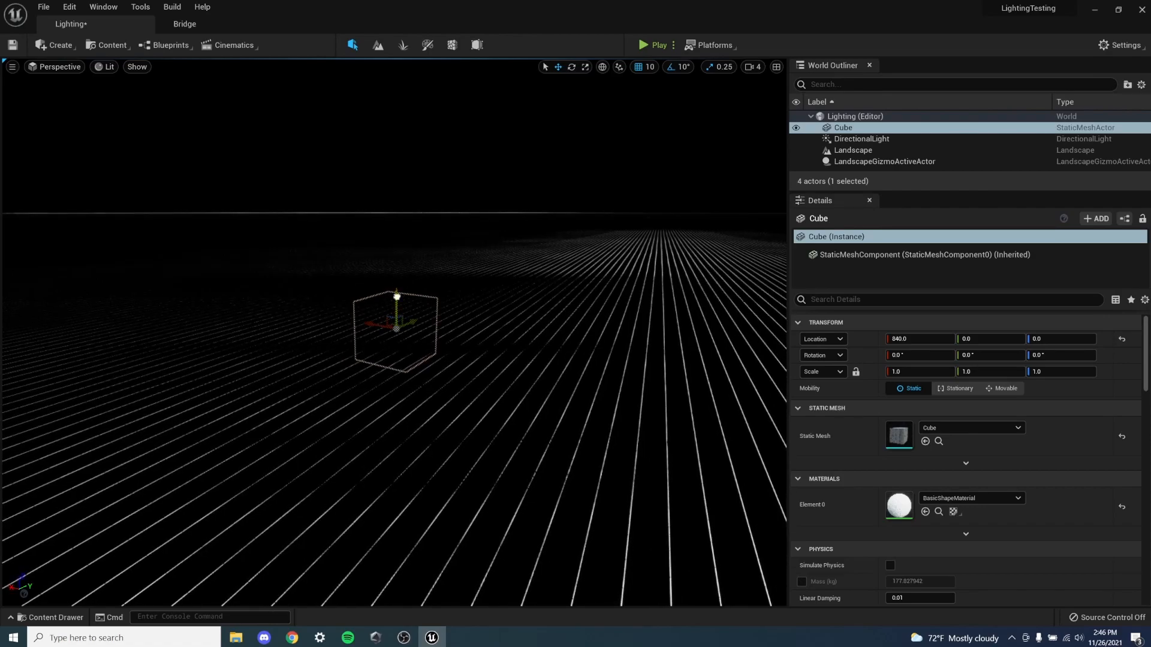
left_click(394, 298)
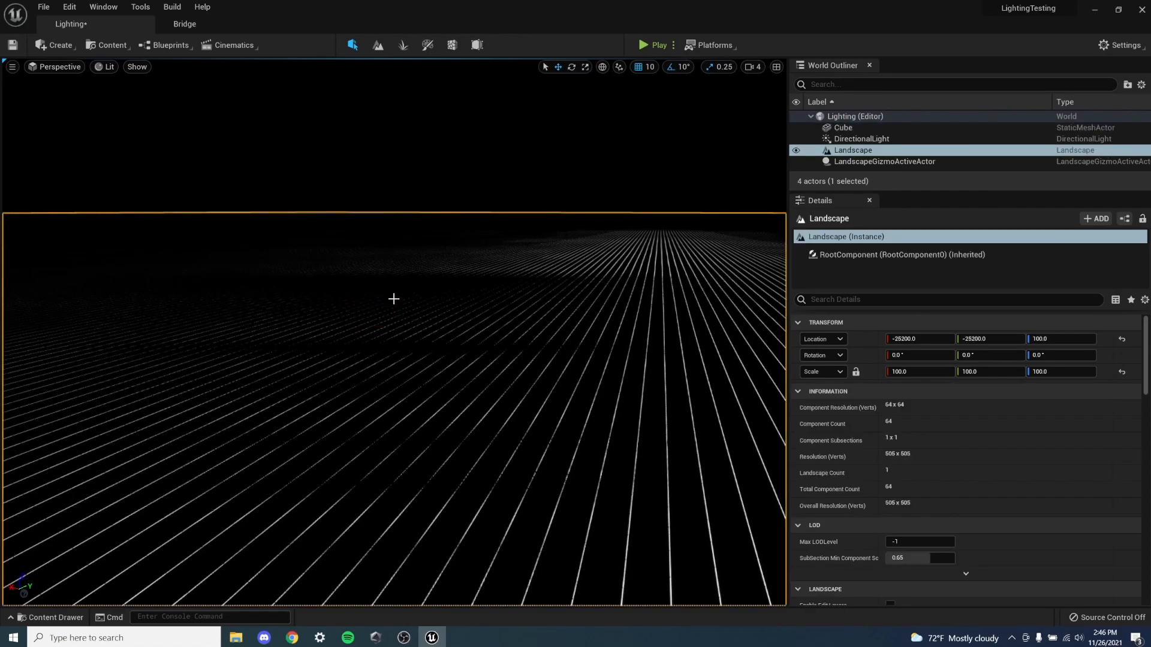
left_click(843, 127)
key("r")
key("w")
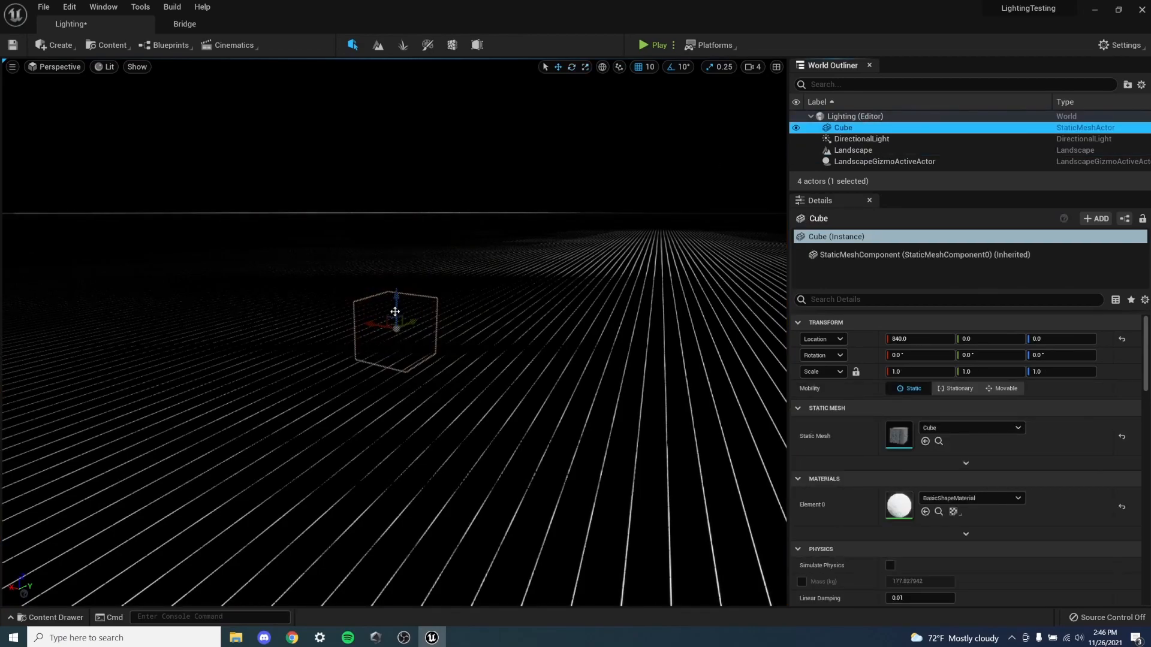
left_click_drag(398, 296, 397, 237)
key("f")
right_click_drag(397, 237, 507, 231)
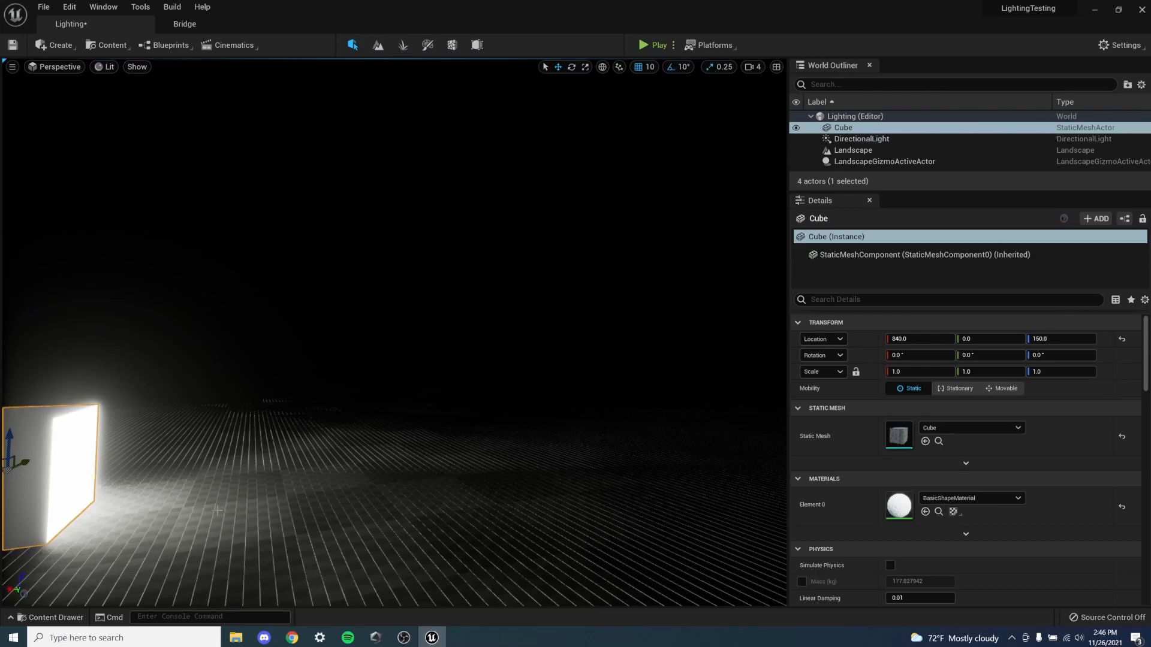
- Add a Sky Atmosphere visual effect to the level
right_click_drag(216, 511, 161, 515)
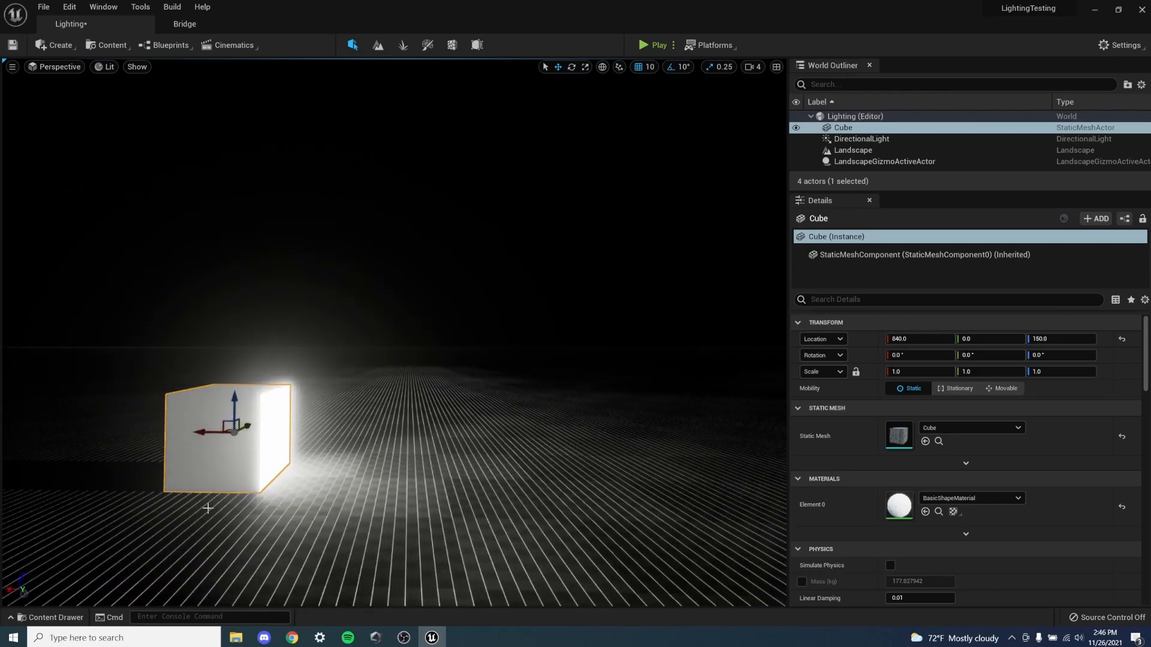
right_click_drag(289, 475, 231, 497)
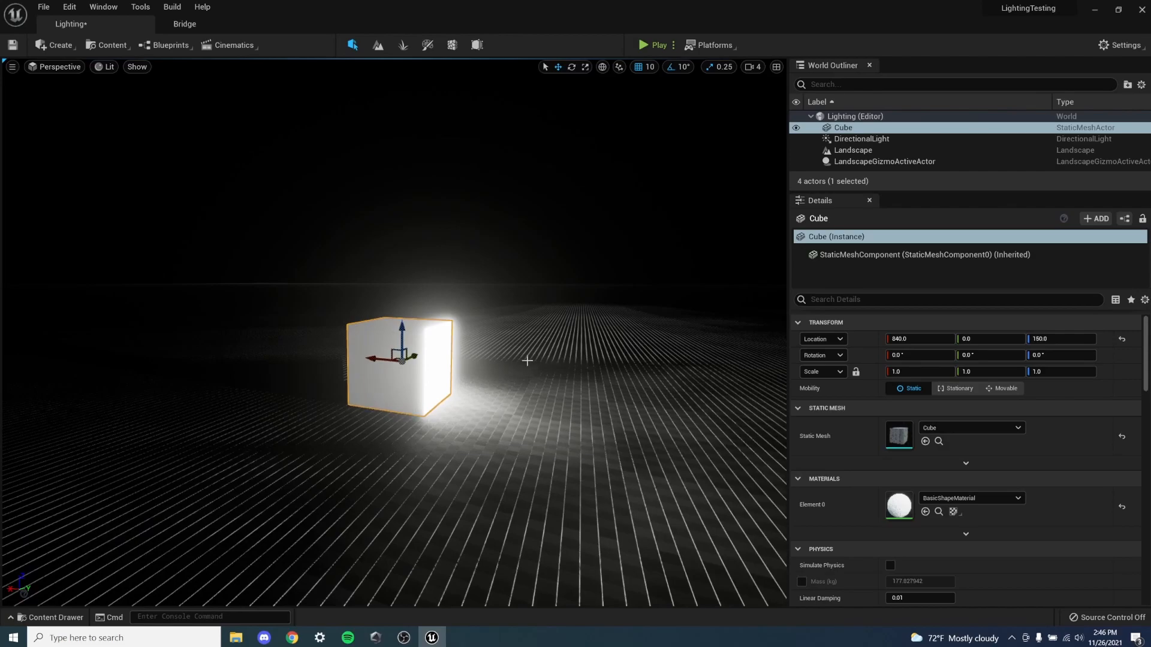
right_click_drag(536, 364, 522, 363)
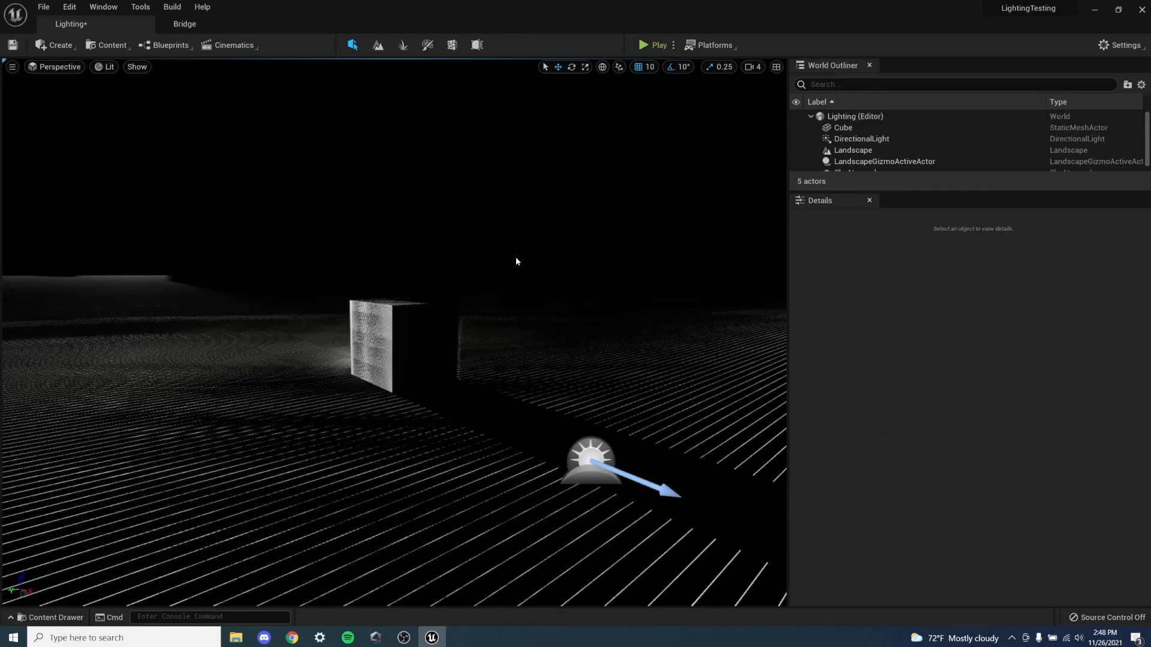
right_click_drag(515, 259, 454, 227)
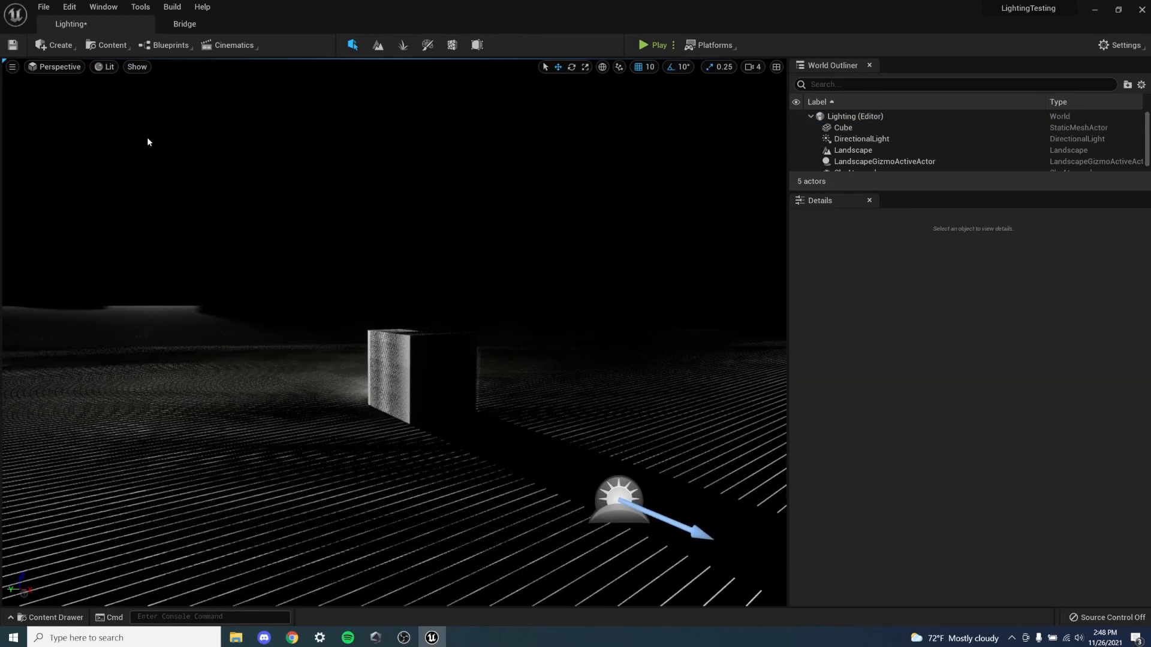
left_click(55, 45)
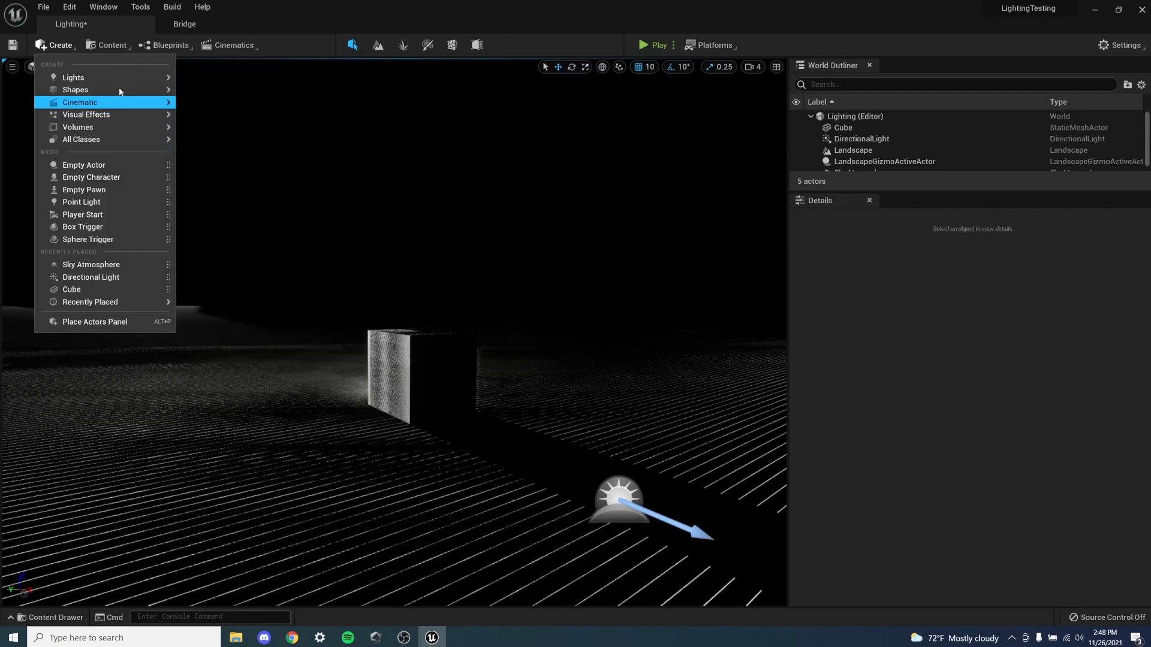
mouse_move(103, 117)
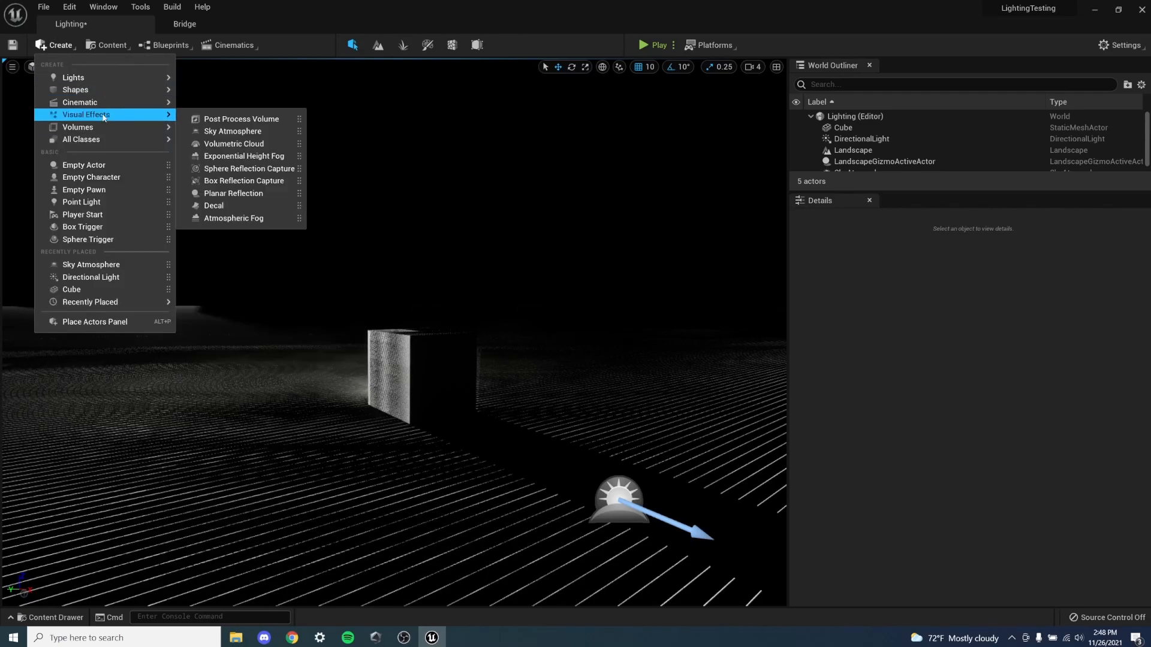
left_click(242, 134)
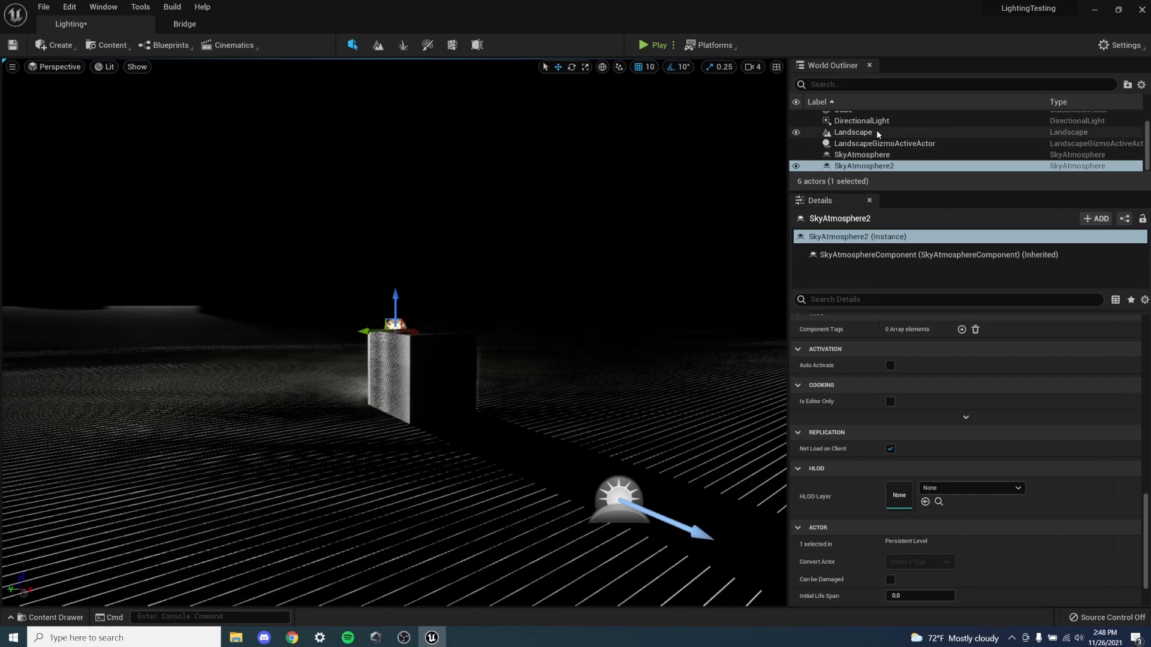
- Enable Atmosphere Sun Light on the directional light and rotate it to about 218.88° around its Y axis
left_click(857, 123)
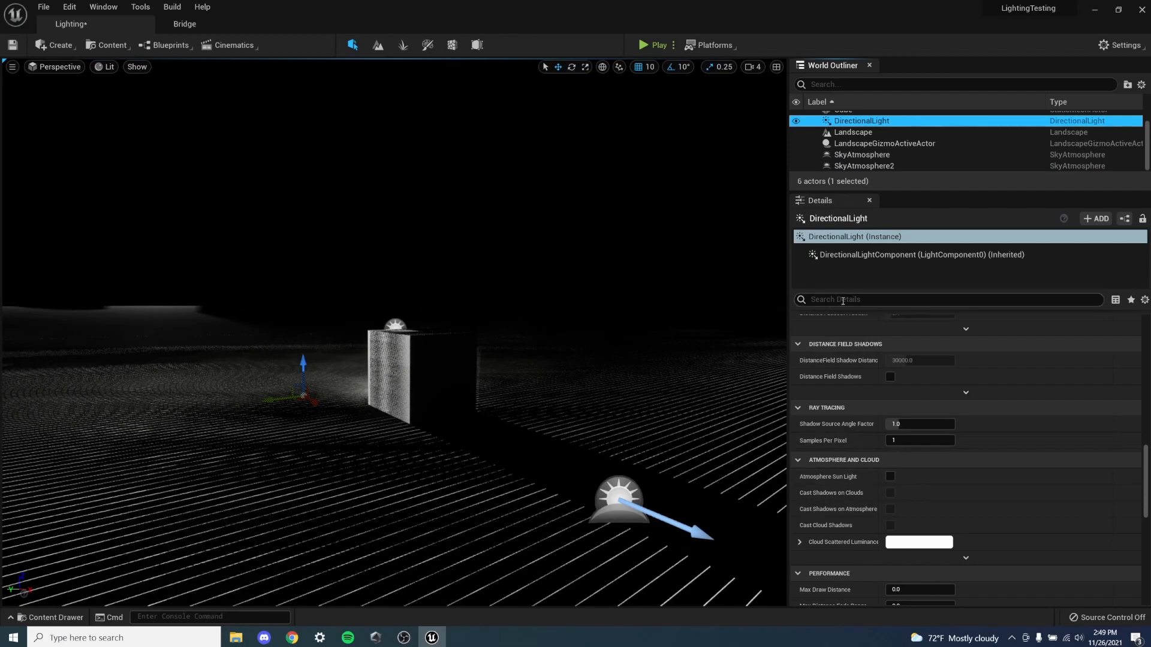
left_click(891, 476)
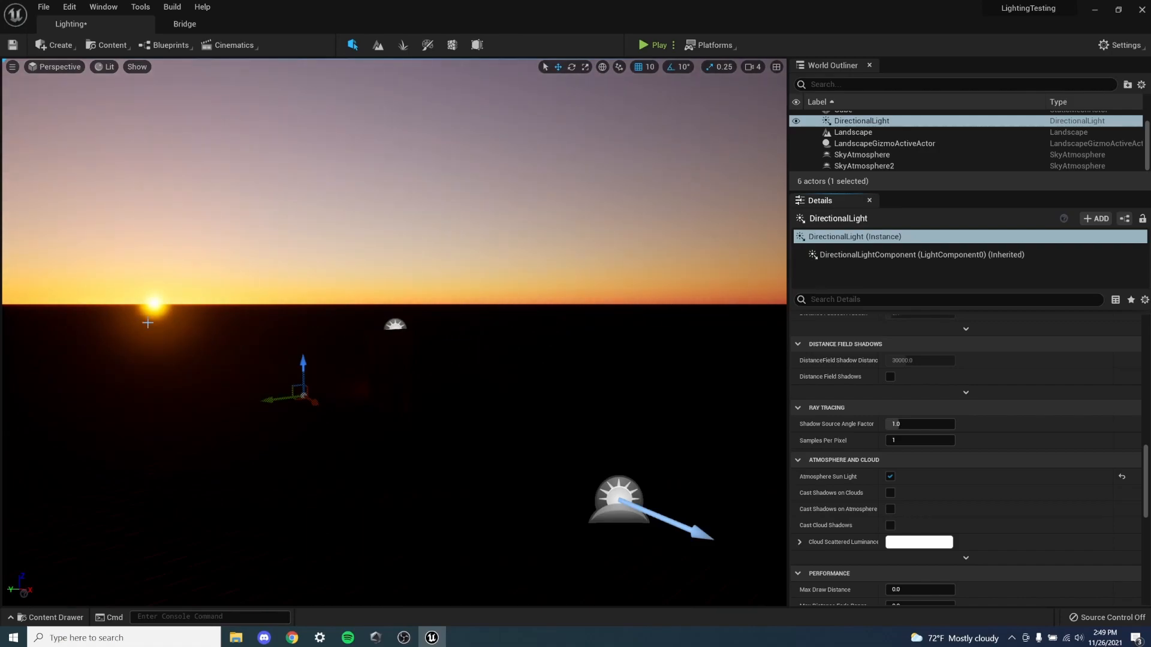
left_click(864, 121)
scroll(927, 396, "up", 3)
scroll(927, 396, "up", 10)
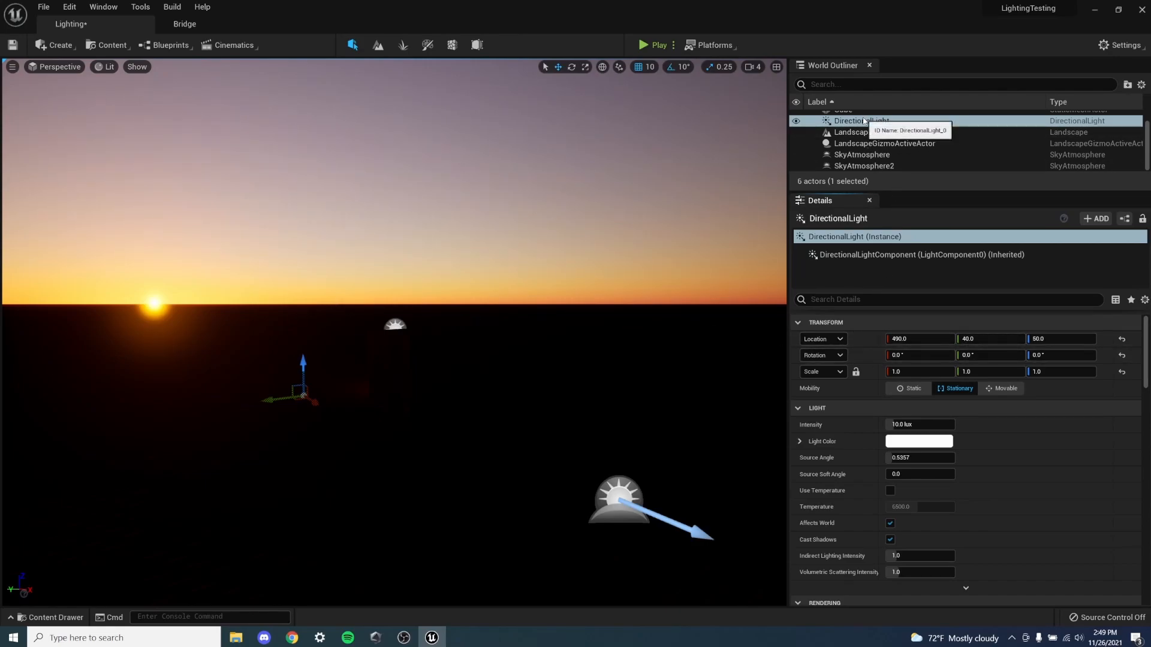
mouse_move(979, 354)
left_mouse_down()
mouse_move(1028, 354)
mouse_move(988, 354)
left_mouse_up()
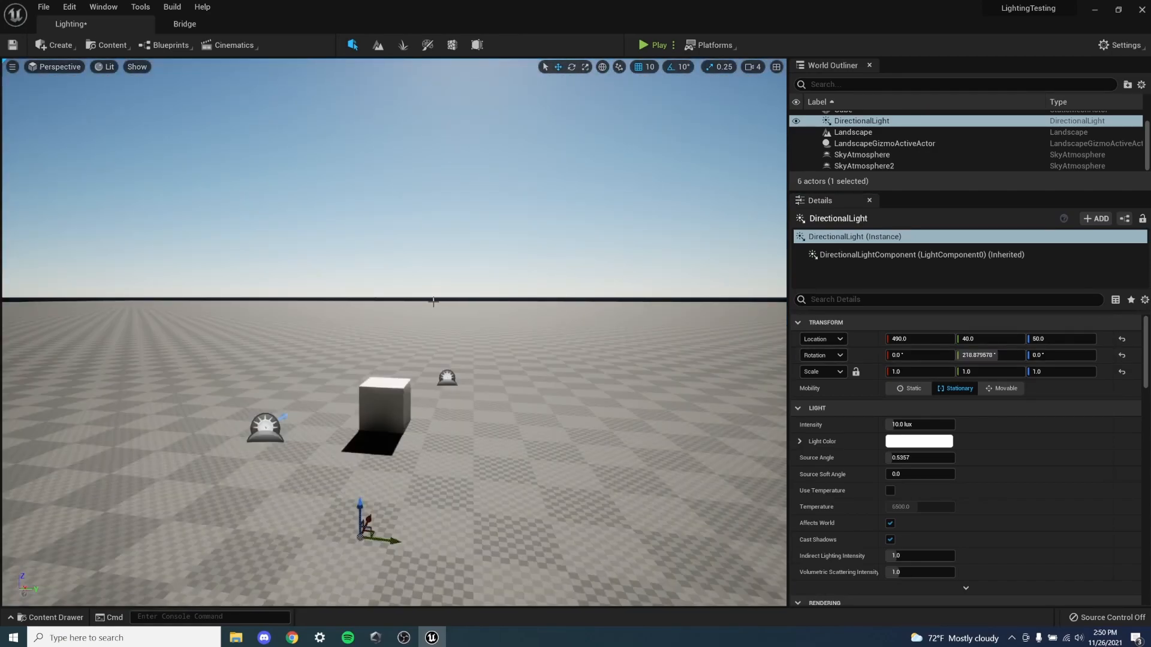
- Add an Exponential Height Fog visual effect to the level
right_click_drag(345, 293, 576, 307)
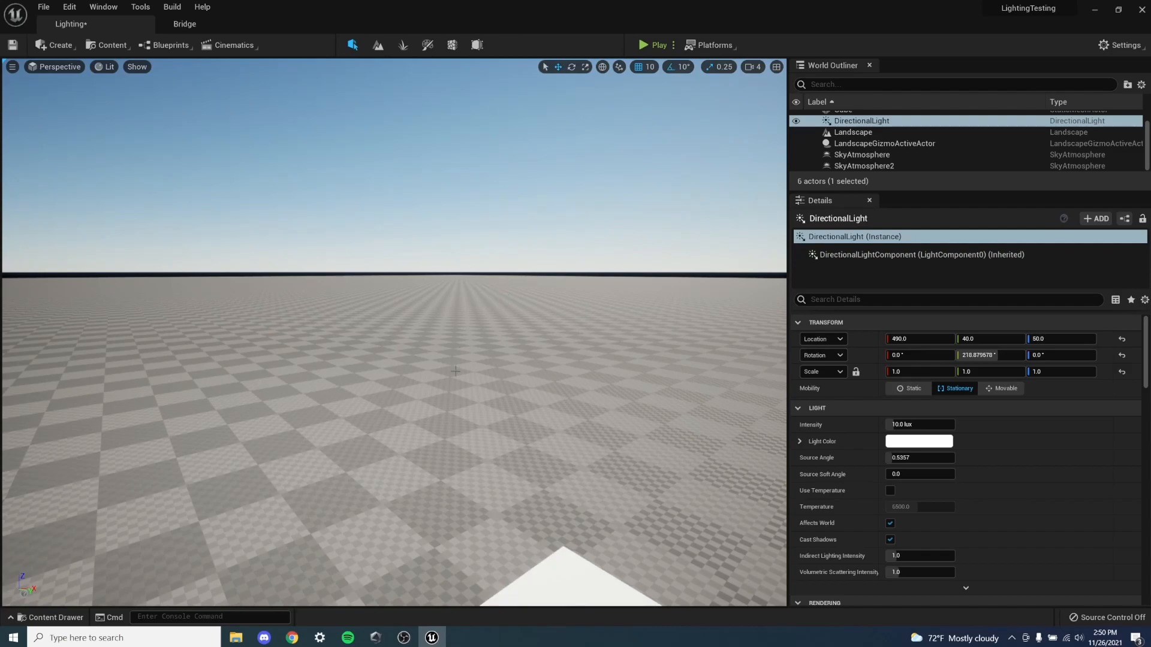
right_click_drag(561, 384, 580, 370)
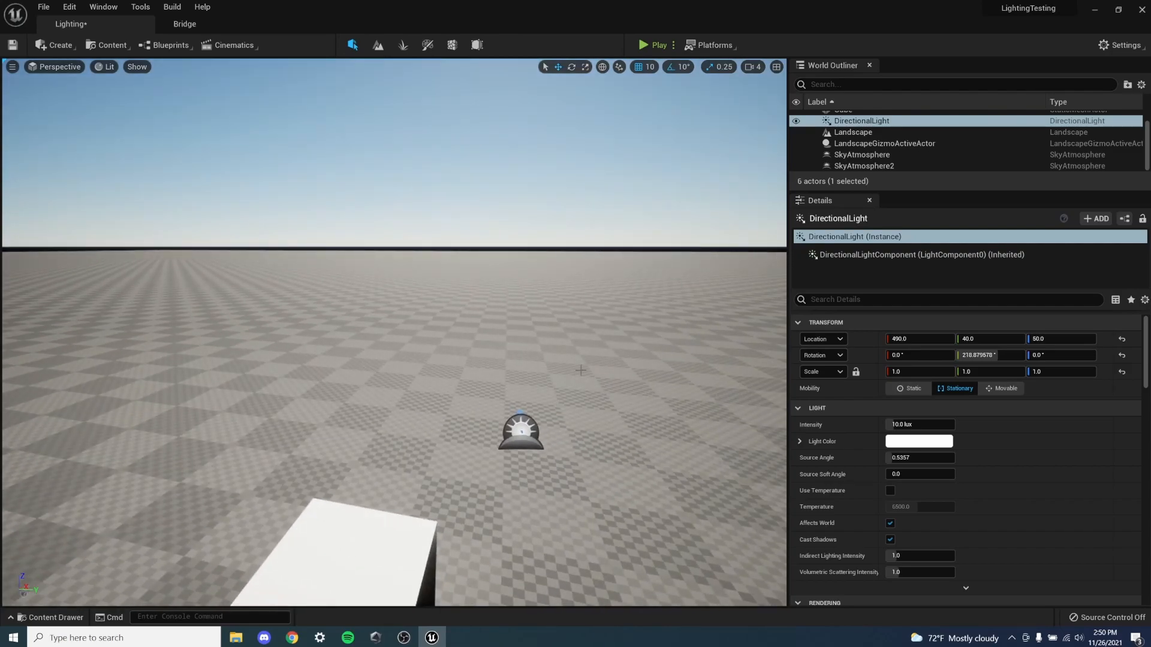
left_click(55, 45)
mouse_move(92, 118)
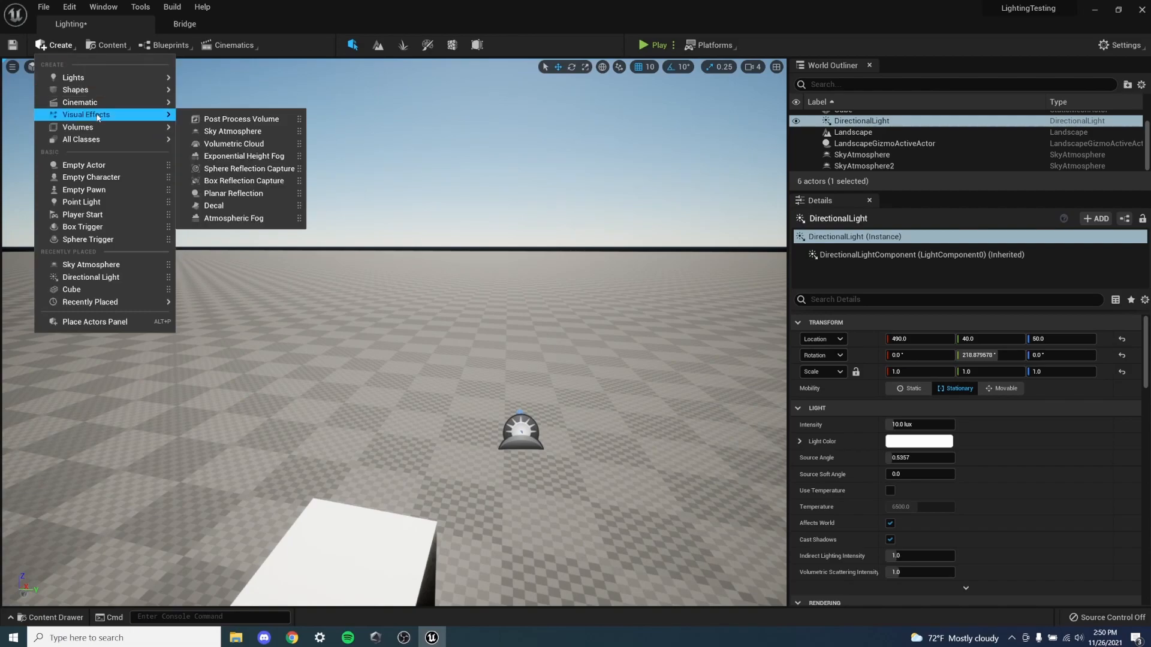
left_click(251, 156)
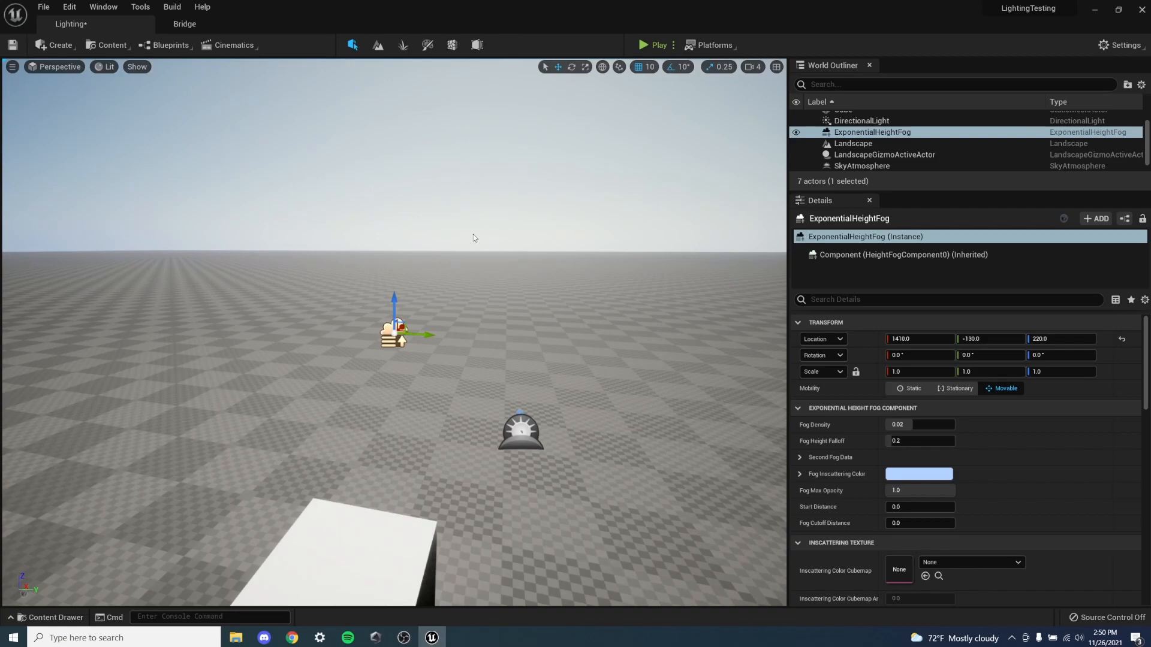
- Set the height fog's Fog Inscattering Color to pure white
right_click_drag(473, 235, 617, 201)
right_click_drag(437, 288, 578, 321)
right_click_drag(428, 274, 108, 270)
key("s")
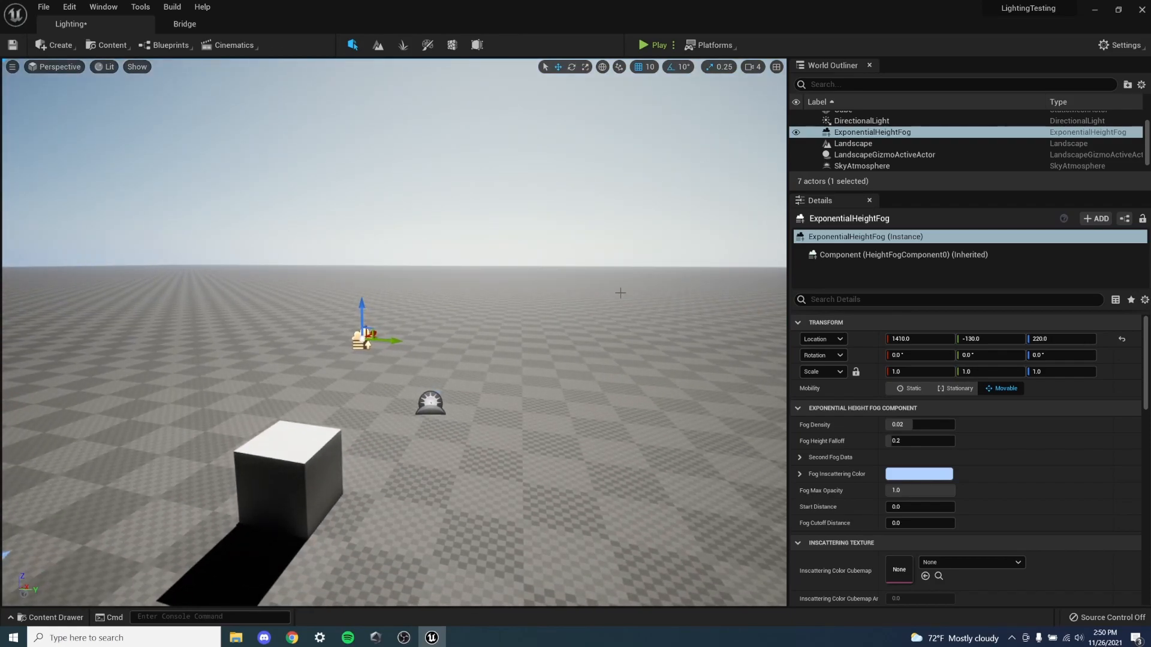
right_click_drag(337, 318, 448, 226)
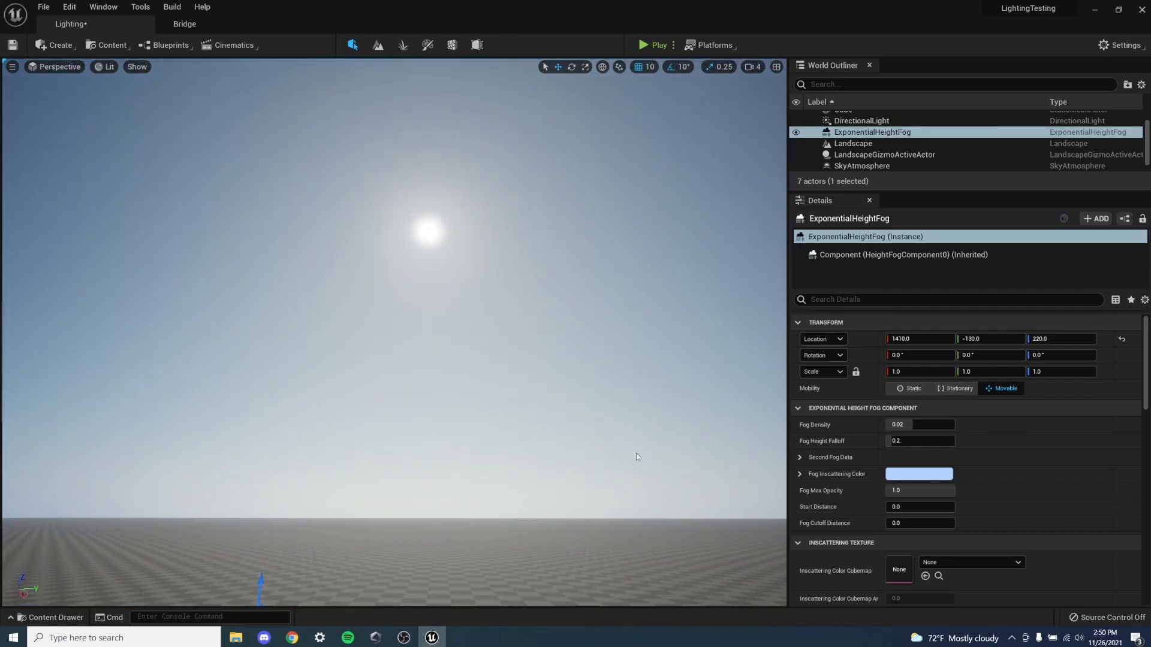
right_click_drag(646, 381, 646, 419)
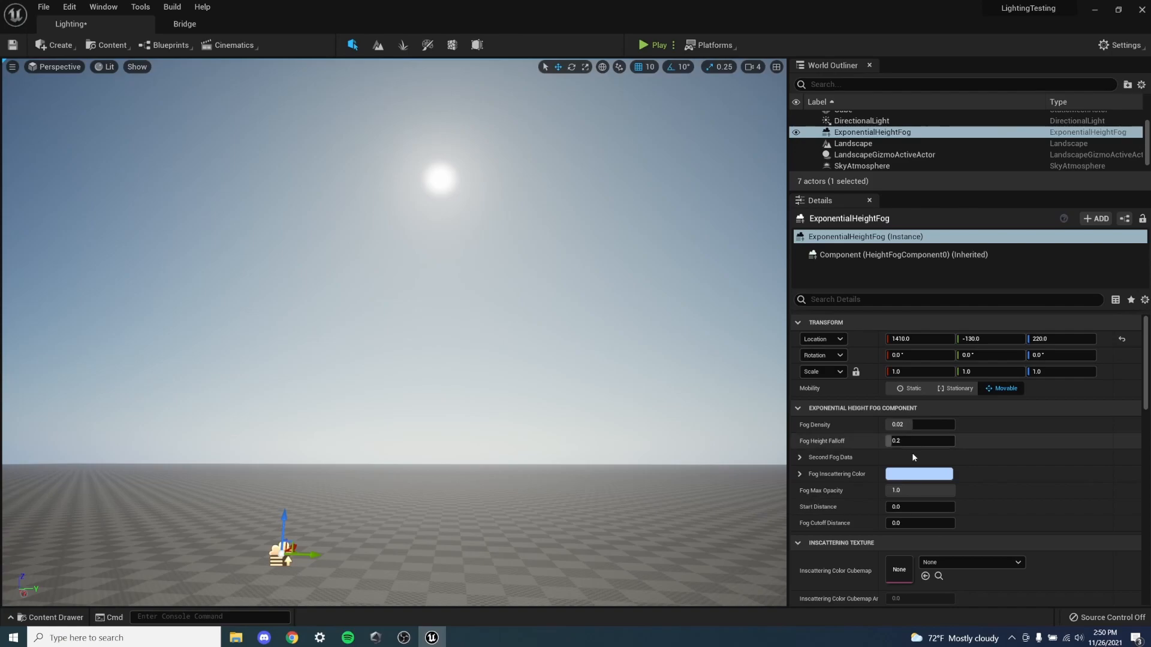
left_click(918, 474)
left_click_drag(1045, 424, 1044, 494)
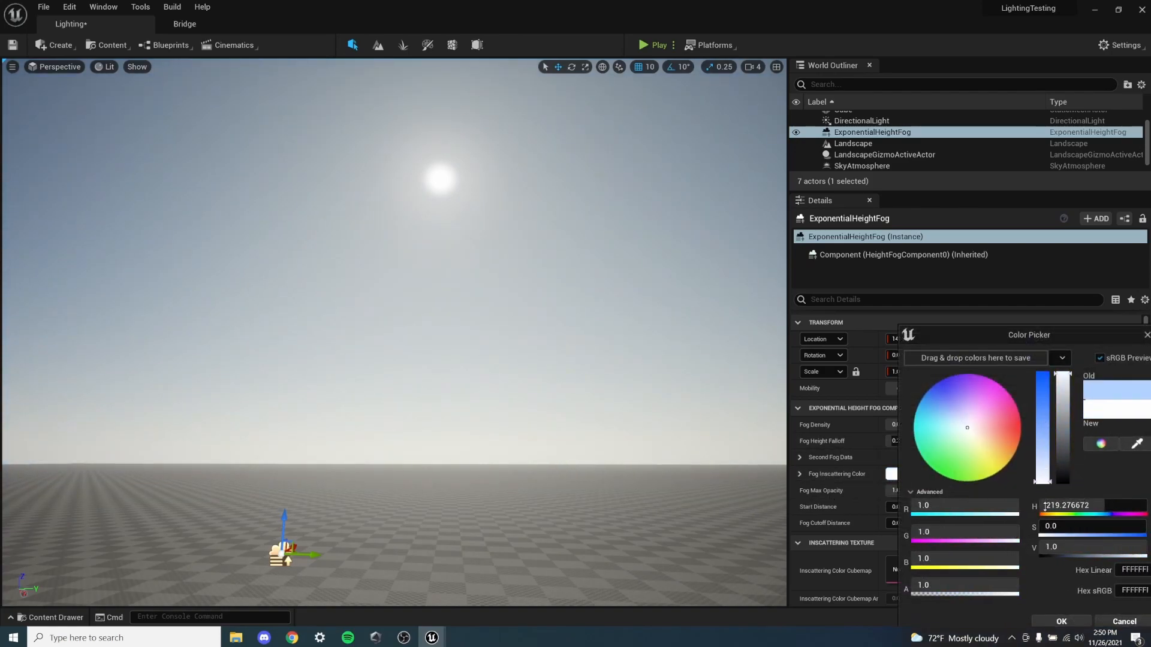
left_click(1061, 621)
- Set the height fog's Directional Inscattering Color to full-brightness white
scroll(1034, 543, "down", 6)
scroll(1030, 534, "up", 2)
scroll(1019, 528, "down", 3)
scroll(991, 513, "up", 3)
scroll(983, 509, "down", 3)
scroll(922, 490, "down", 3)
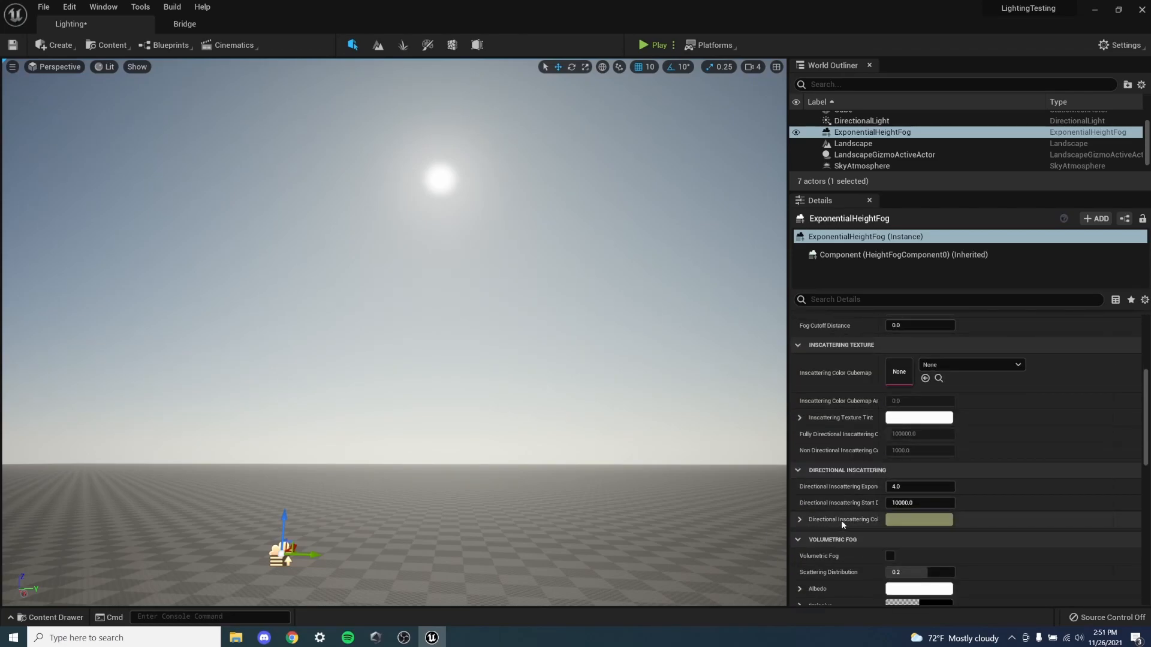
left_click(905, 519)
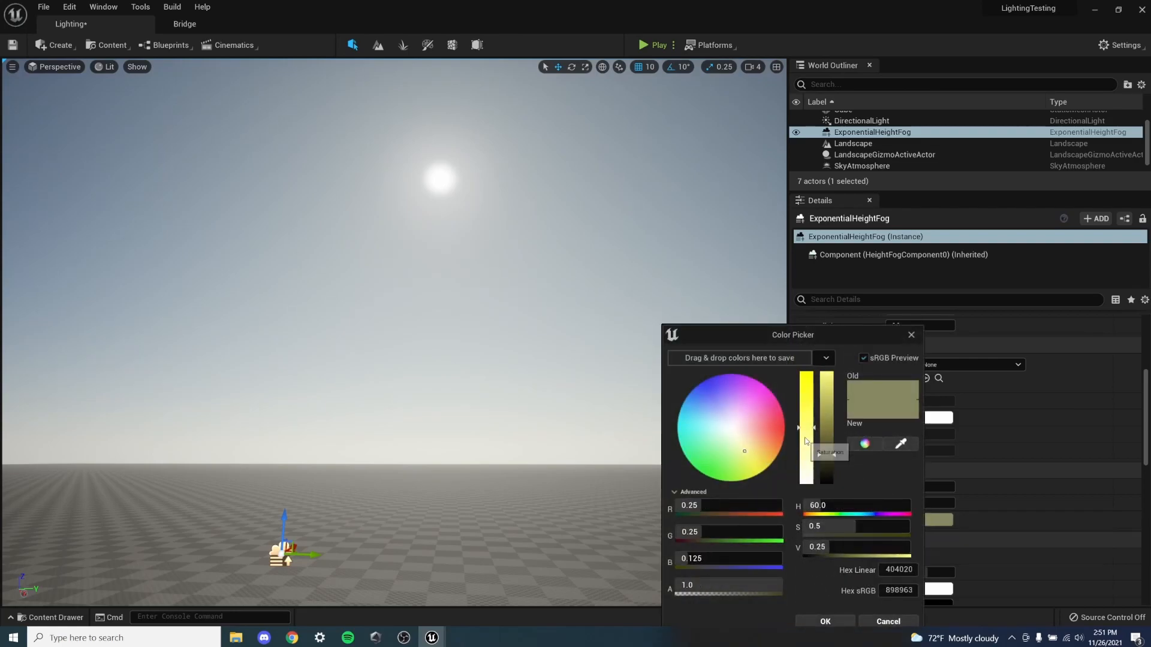
left_click_drag(807, 444, 807, 495)
left_click_drag(832, 454, 831, 372)
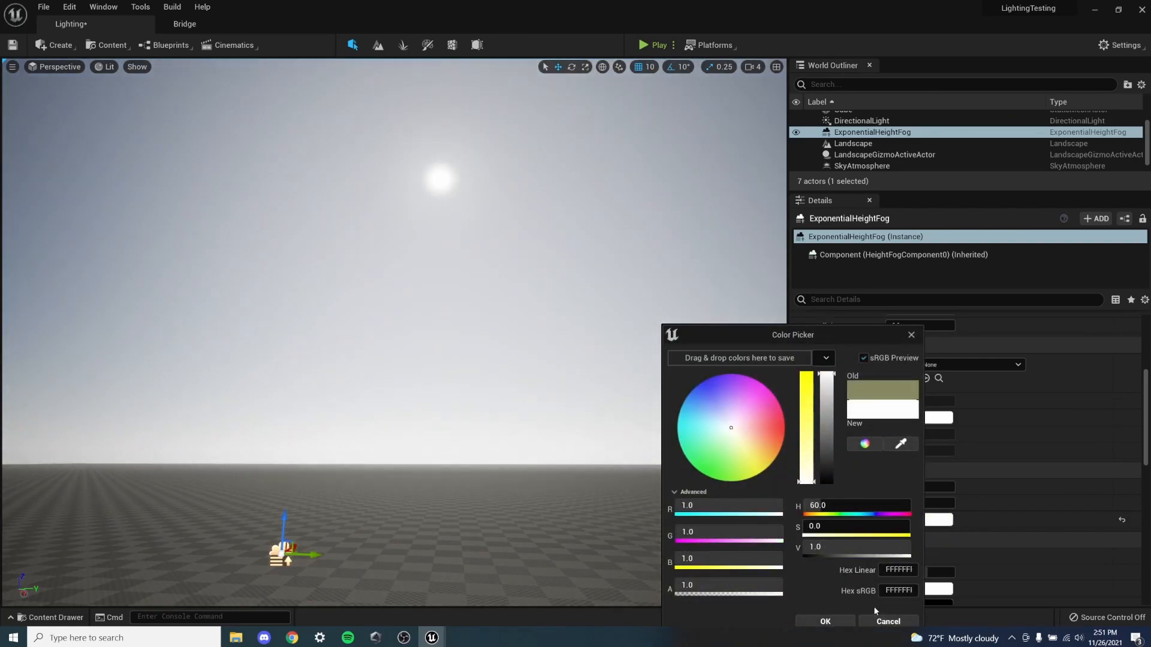
left_click(825, 621)
- Enable Volumetric Fog on the exponential height fog and look over the scene
right_click_drag(379, 374, 488, 336)
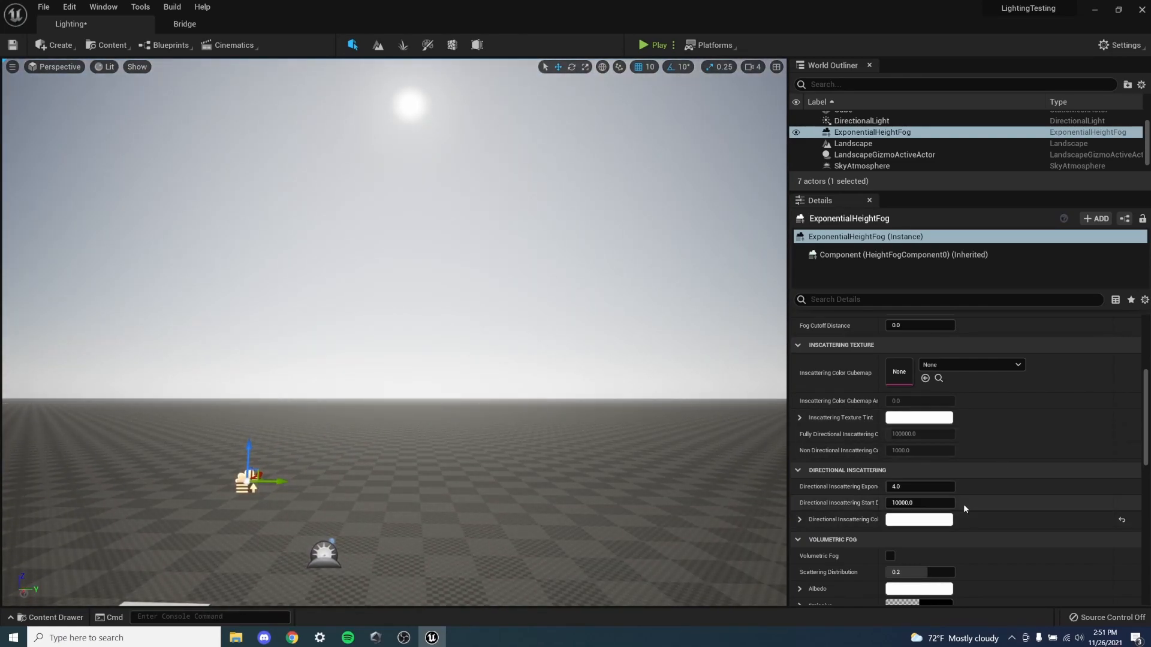
left_click(891, 558)
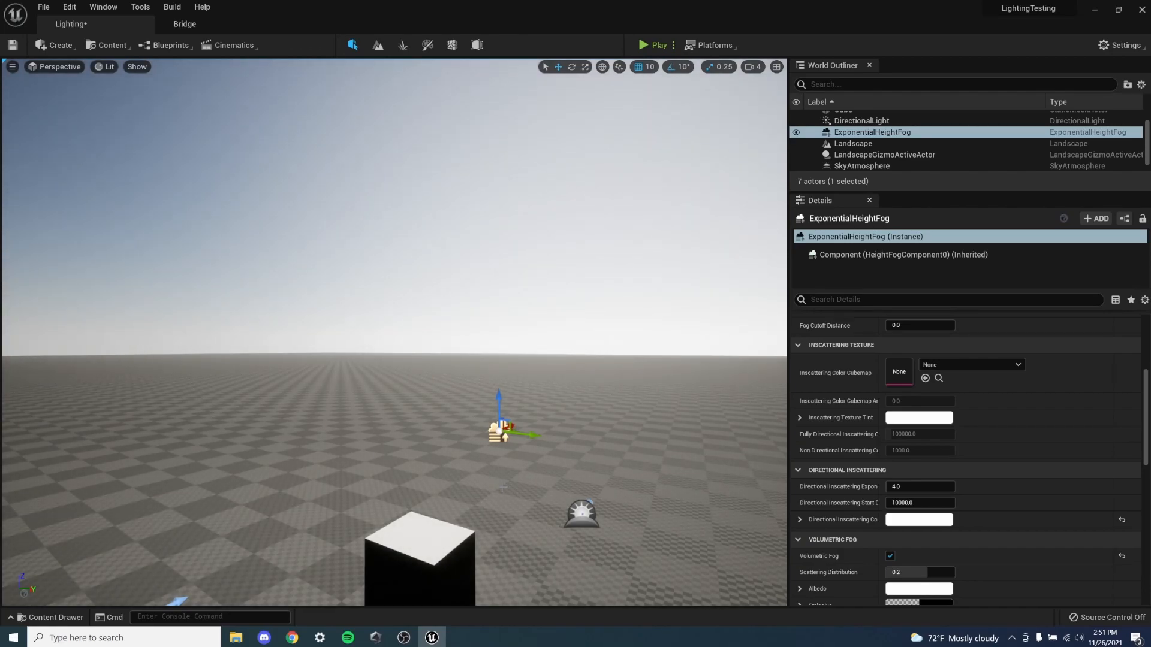
right_click_drag(502, 489, 557, 467)
right_click_drag(516, 257, 437, 334)
right_click_drag(532, 358, 456, 363)
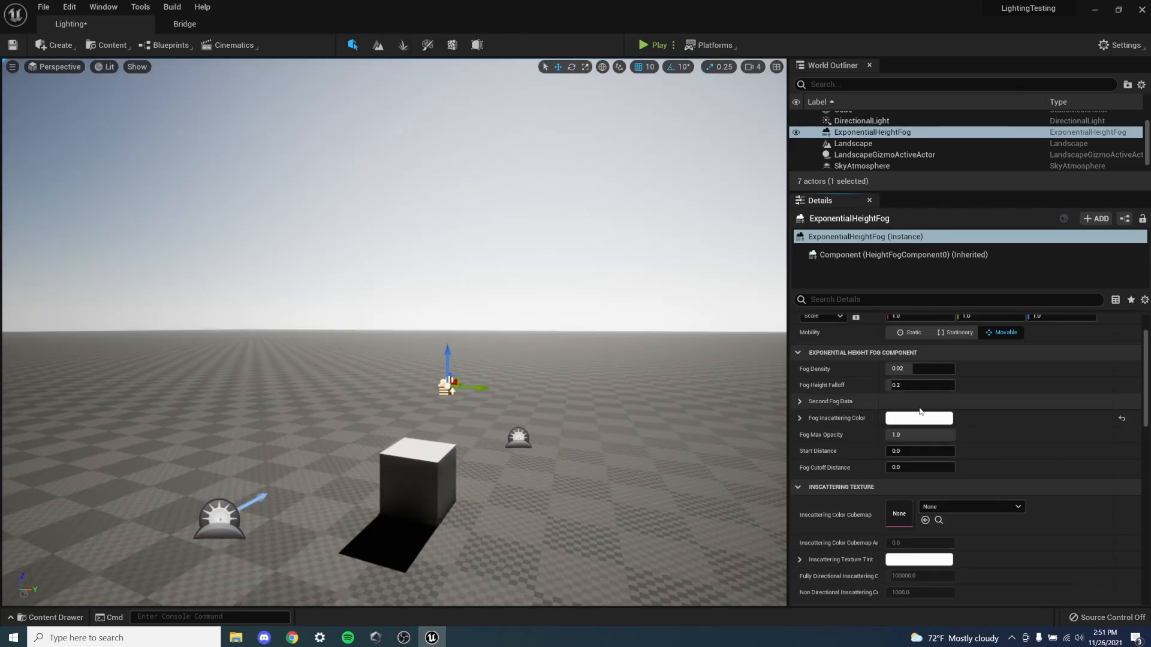
- Set the height fog's Fog Density to 0.05
scroll(920, 411, "up", 2)
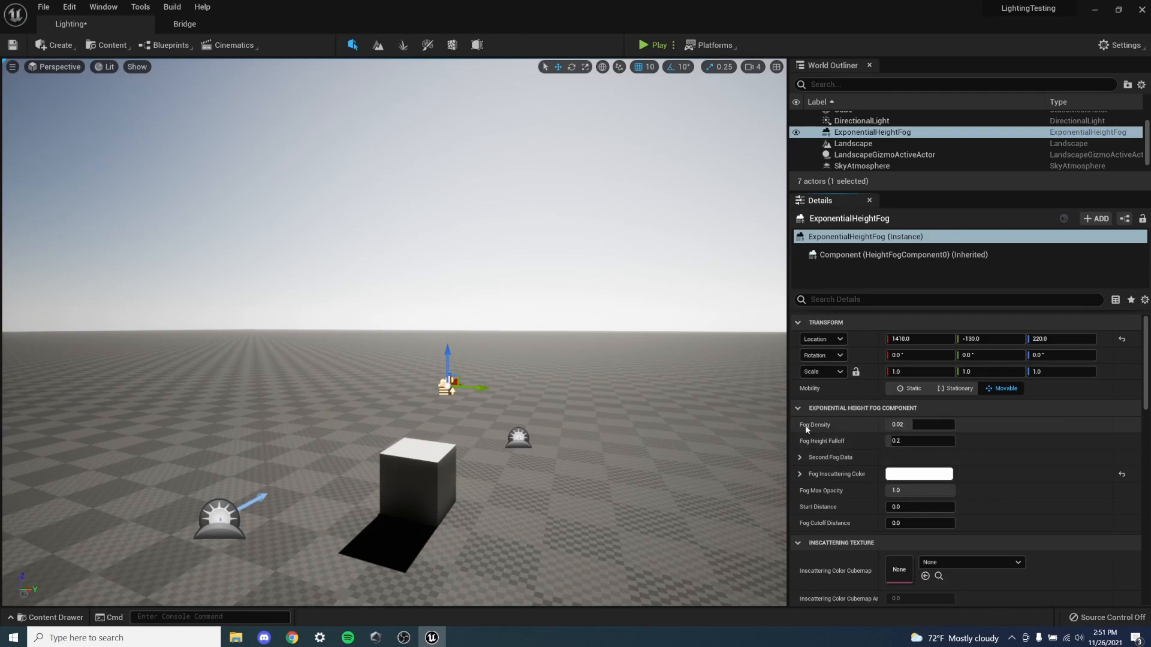
left_click(901, 425)
type("0")
key("Return")
type("5")
key("Return")
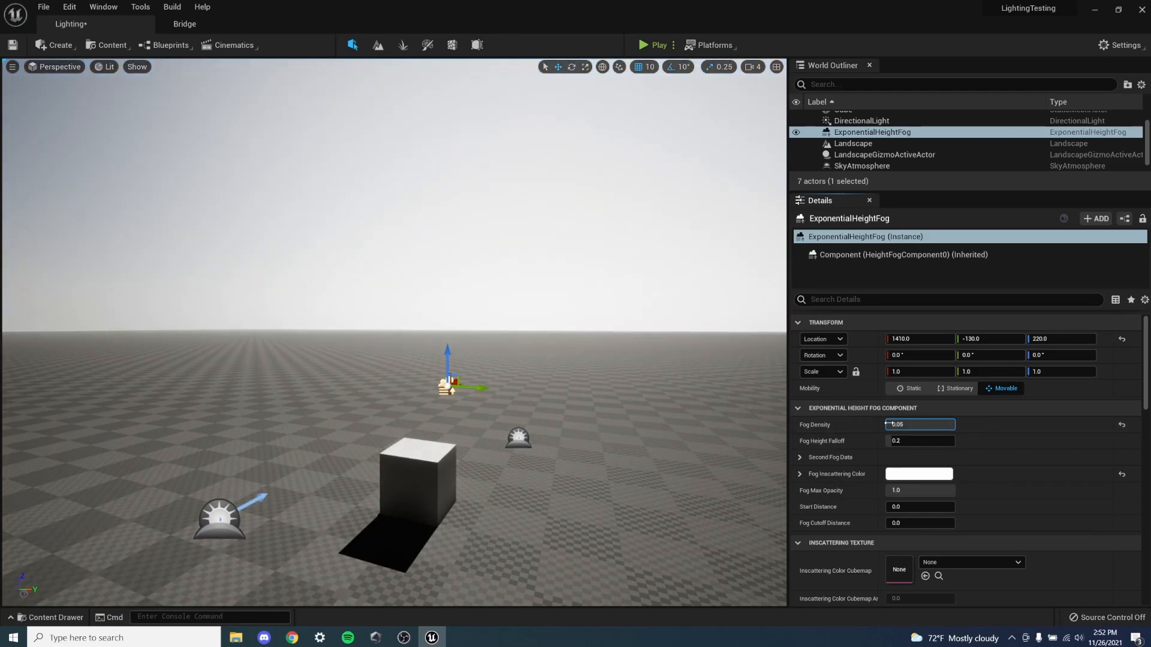
- Try a Fog Density of 1.0 on the height fog and restore it to 0.05
left_click(921, 425)
type("1")
key("Return")
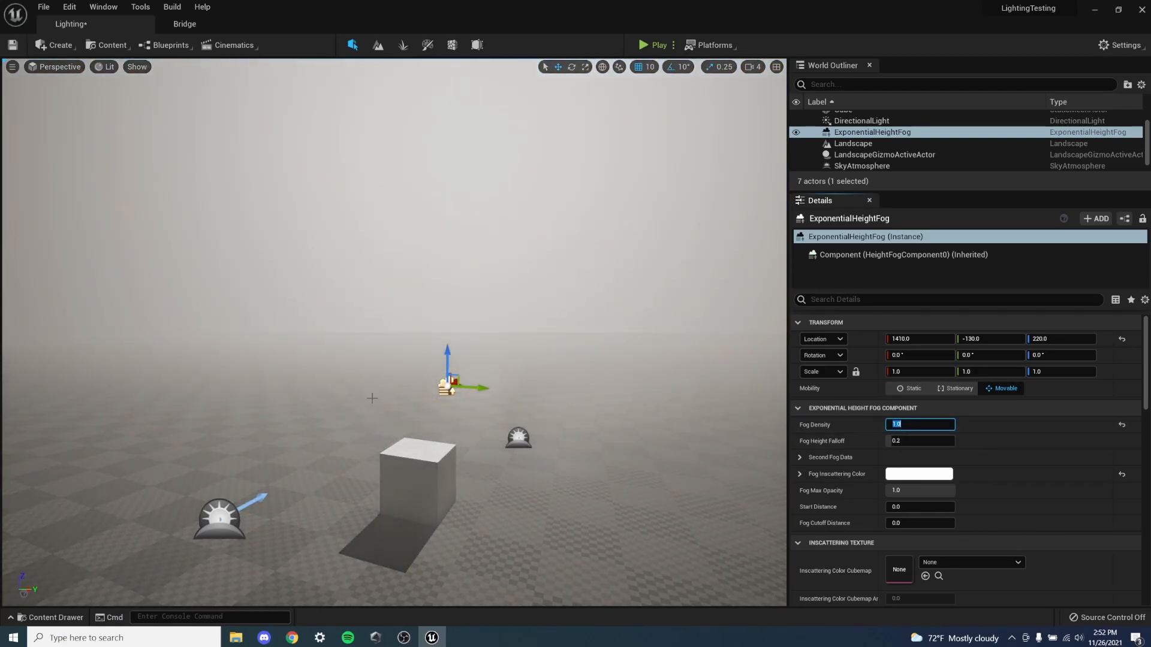
right_click_drag(368, 401, 517, 370)
right_click_drag(522, 331, 398, 306)
left_click(921, 423)
type(".05")
key("Return")
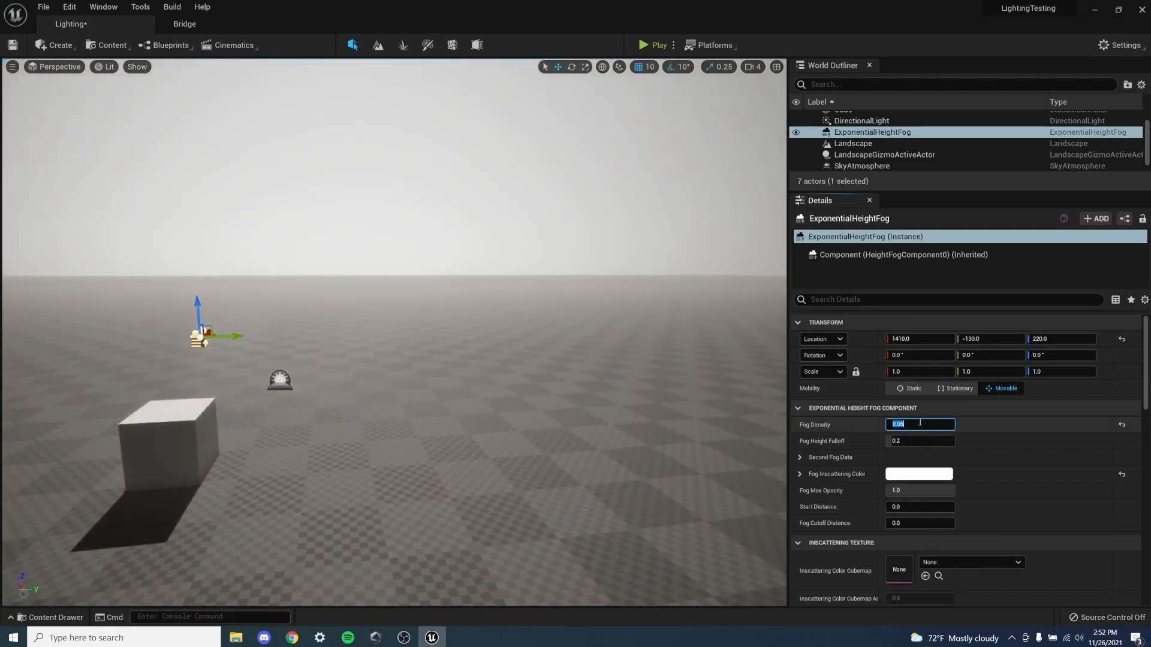
- Examine the fog at the horizon and the cube's lit faces and shadow from several sides
right_click_drag(423, 273, 339, 276)
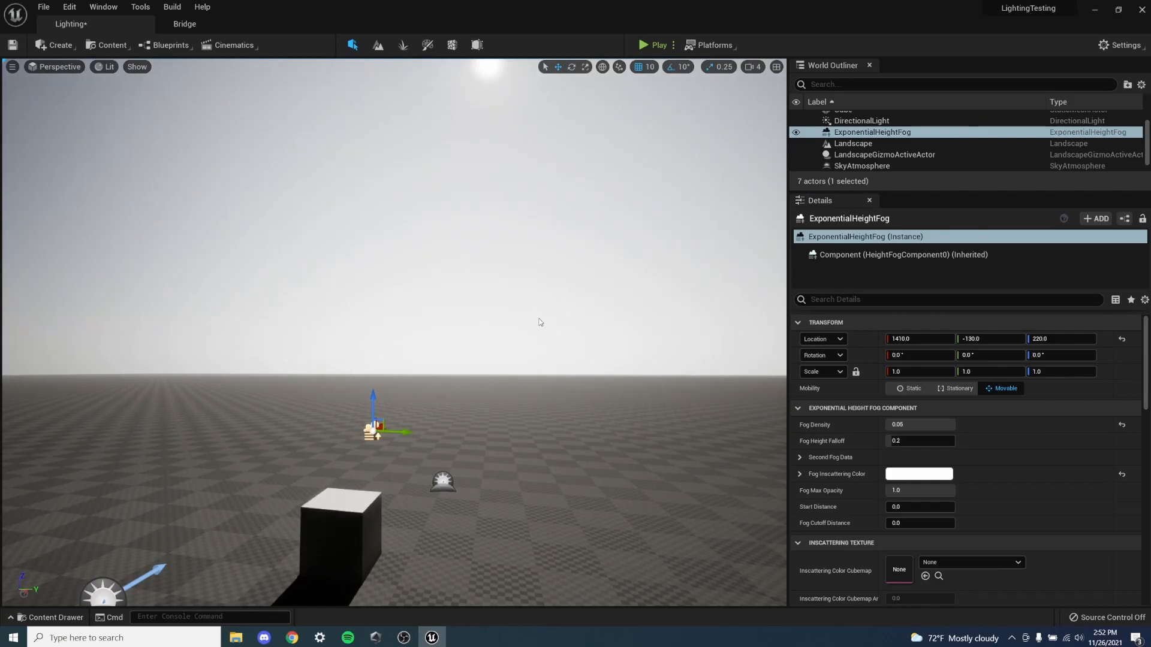
right_click_drag(683, 389, 709, 407)
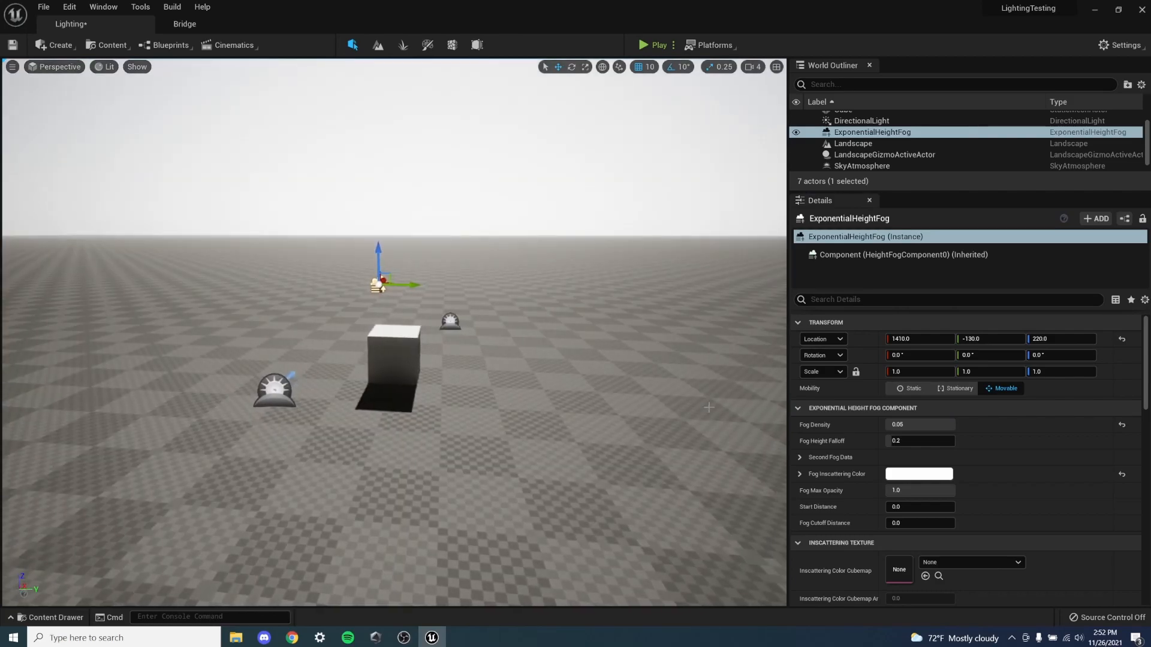
key("w")
right_click_drag(459, 507, 420, 420)
key("a")
key("s")
key("w")
right_click_drag(169, 209, 18, 244)
key("s")
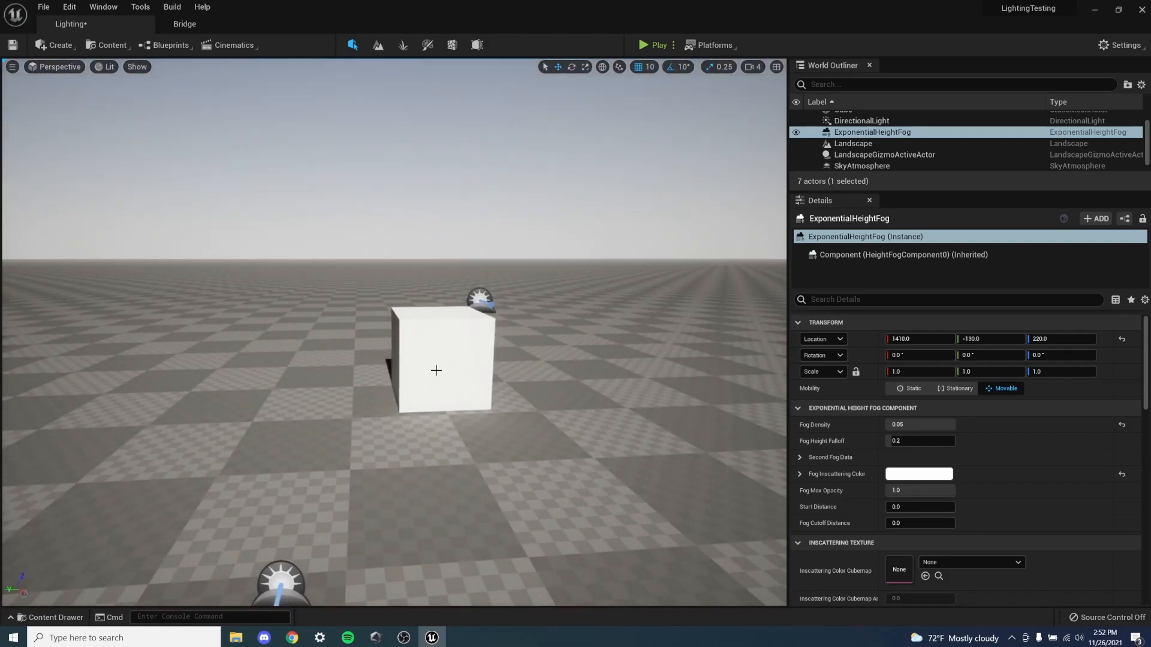
right_click_drag(431, 370, 485, 336)
key("a")
key("a")
right_click_drag(346, 393, 492, 450)
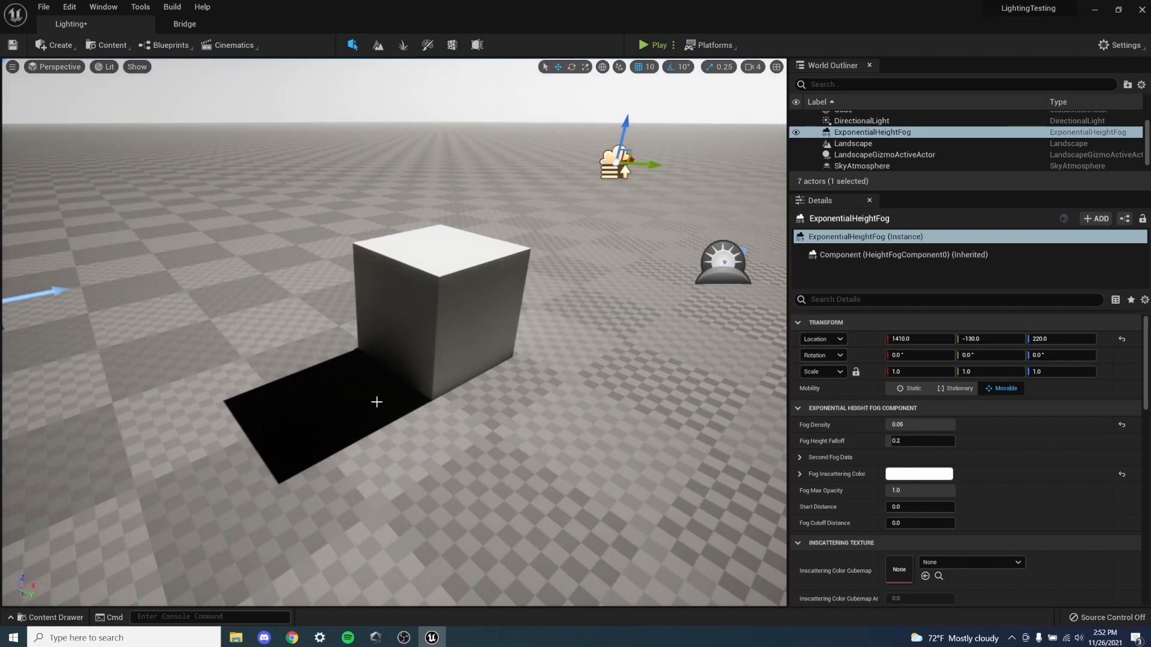
mouse_move(355, 400)
right_mouse_down()
mouse_move(444, 324)
mouse_move(364, 389)
right_mouse_up()
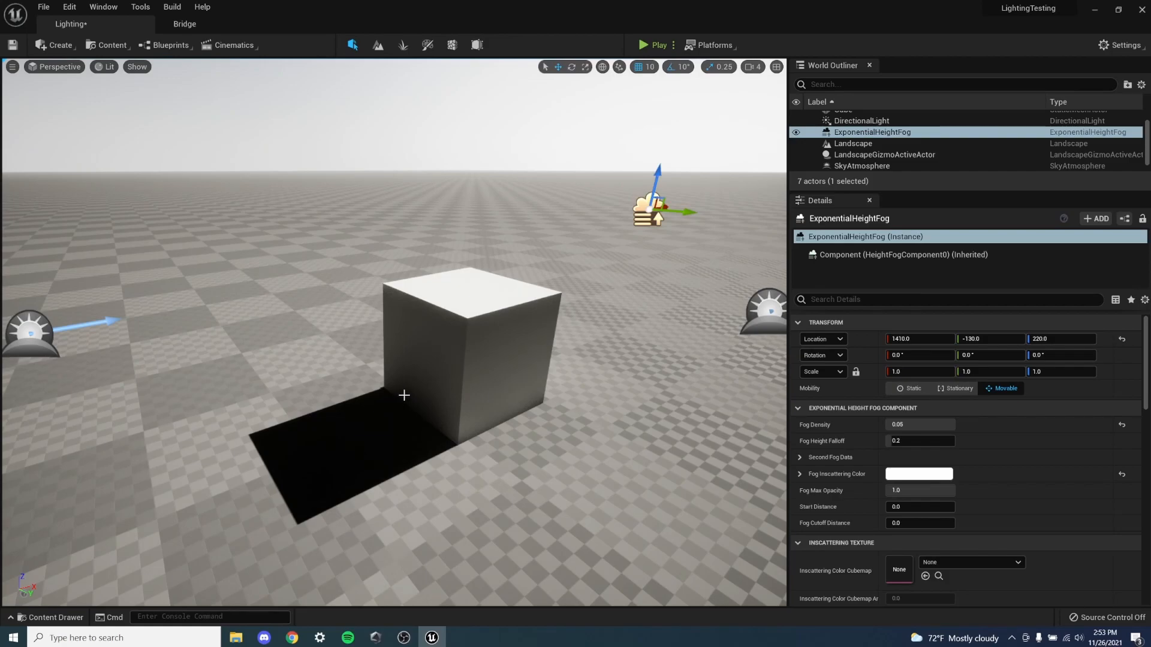
- Add a Sky Light to the level and tint its Light Color a very pale blue
left_click(55, 45)
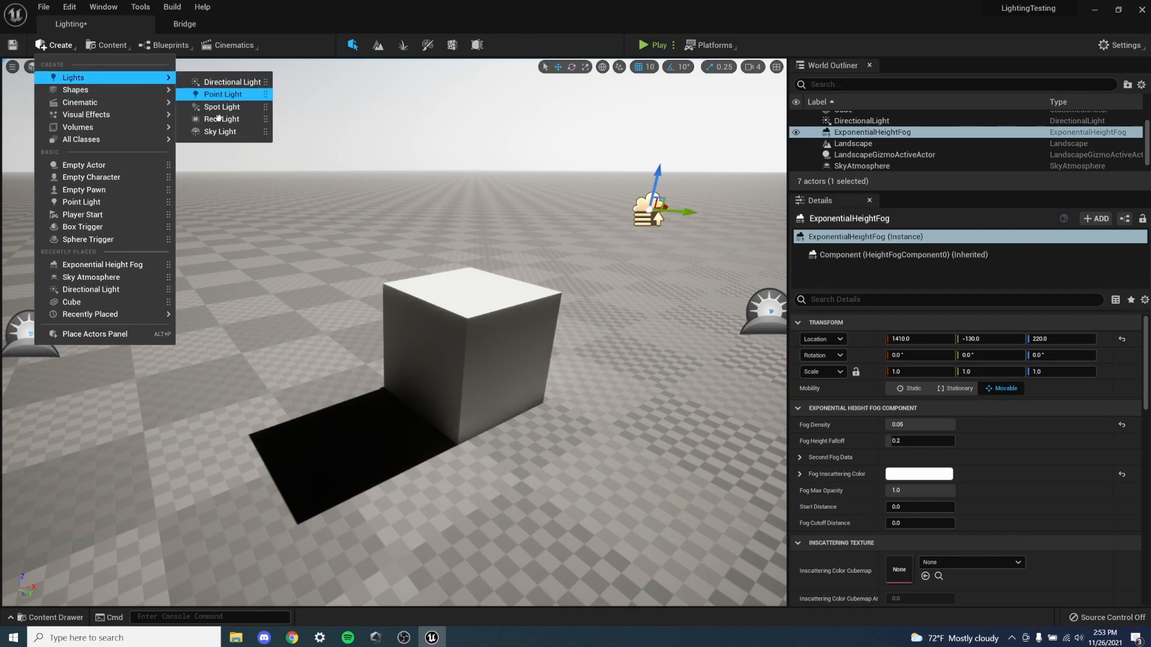
left_click(220, 131)
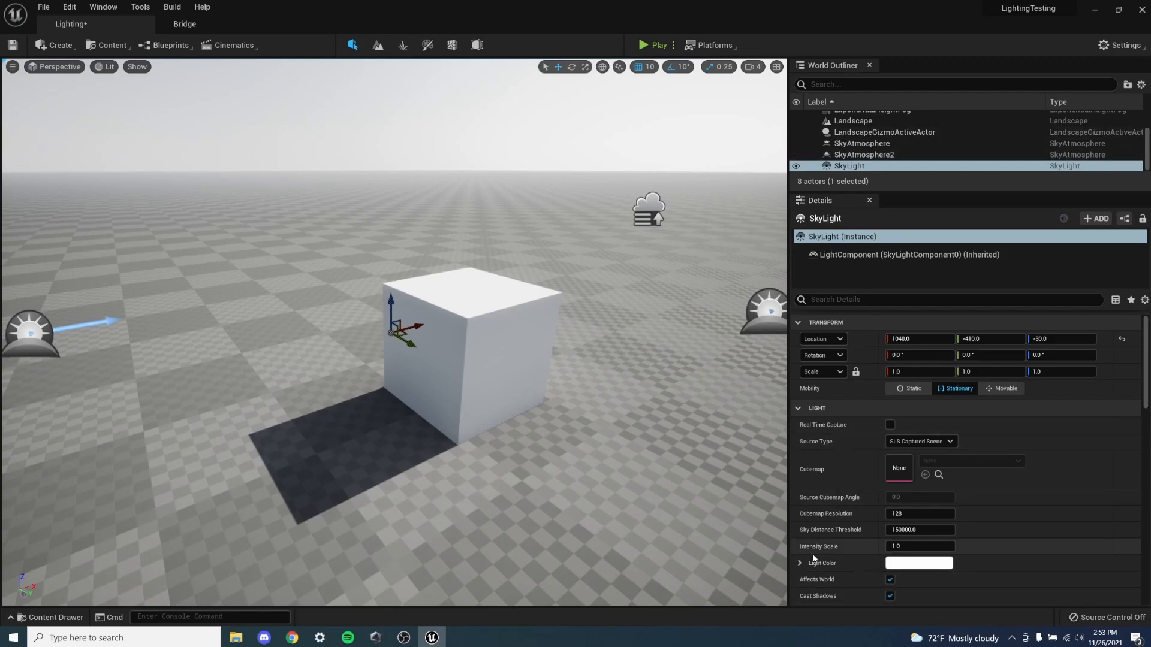
left_click(913, 562)
left_click_drag(732, 431, 721, 426)
left_click(827, 621)
right_click_drag(482, 415, 536, 390)
right_click_drag(476, 436, 455, 420)
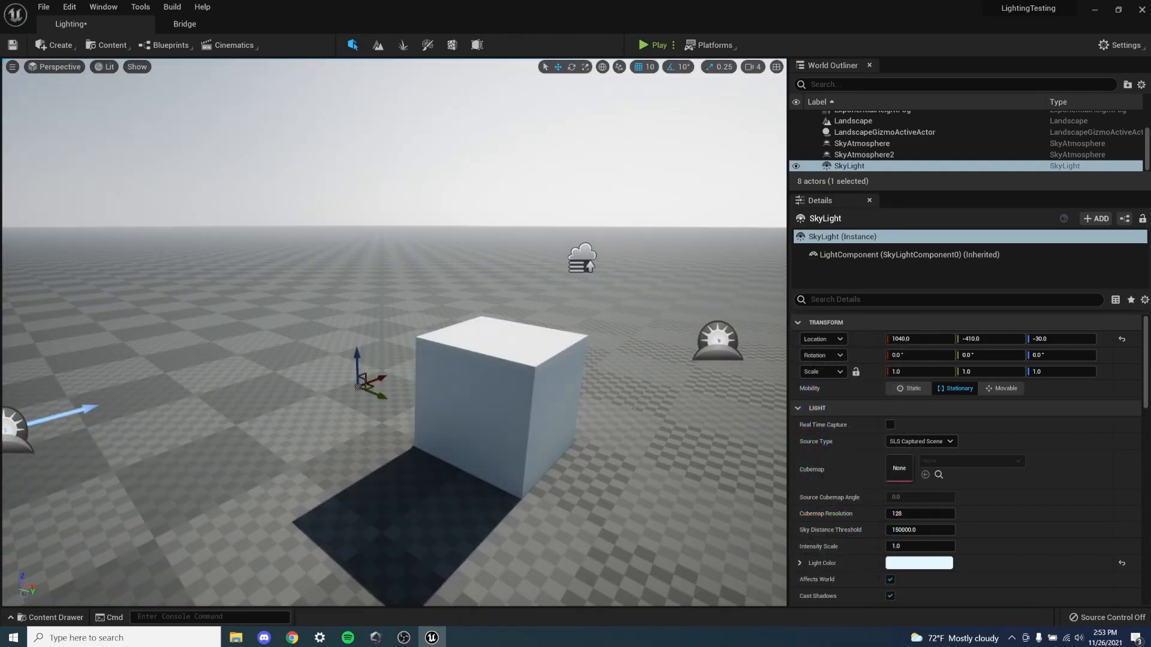
- Add a Volumetric Cloud to the level and look over the clouds in the sky
right_click_drag(614, 406, 549, 401)
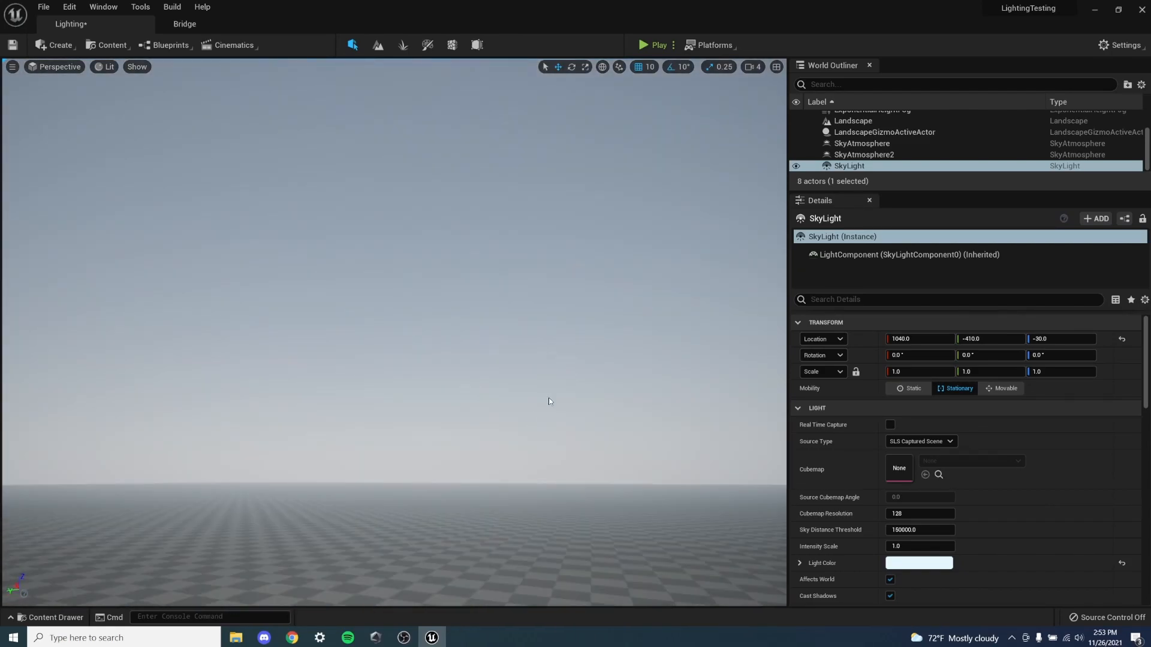
left_click(49, 45)
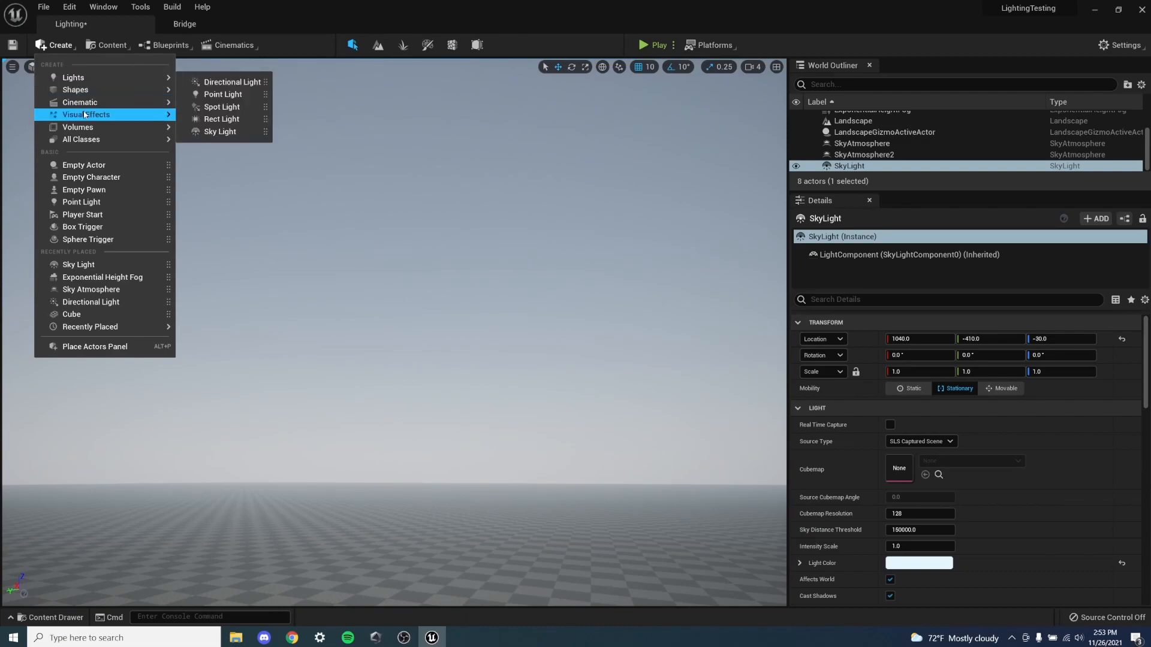
mouse_move(96, 115)
left_click(234, 143)
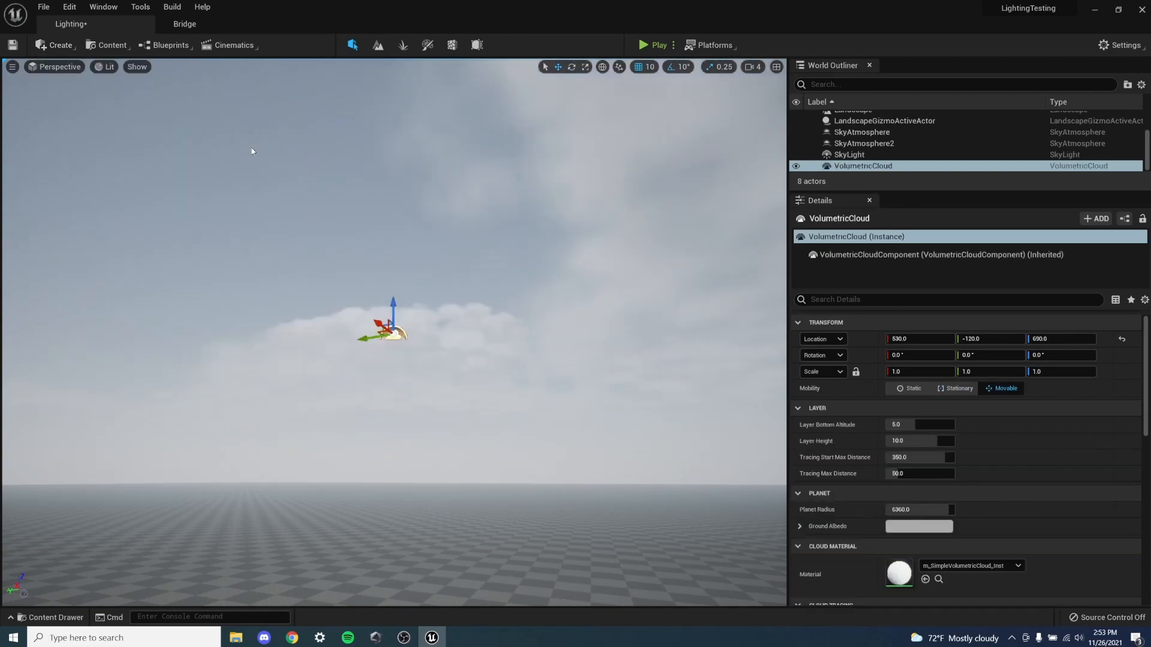
right_click_drag(252, 150, 312, 150)
right_click_drag(336, 333, 310, 220)
right_click_drag(474, 258, 413, 234)
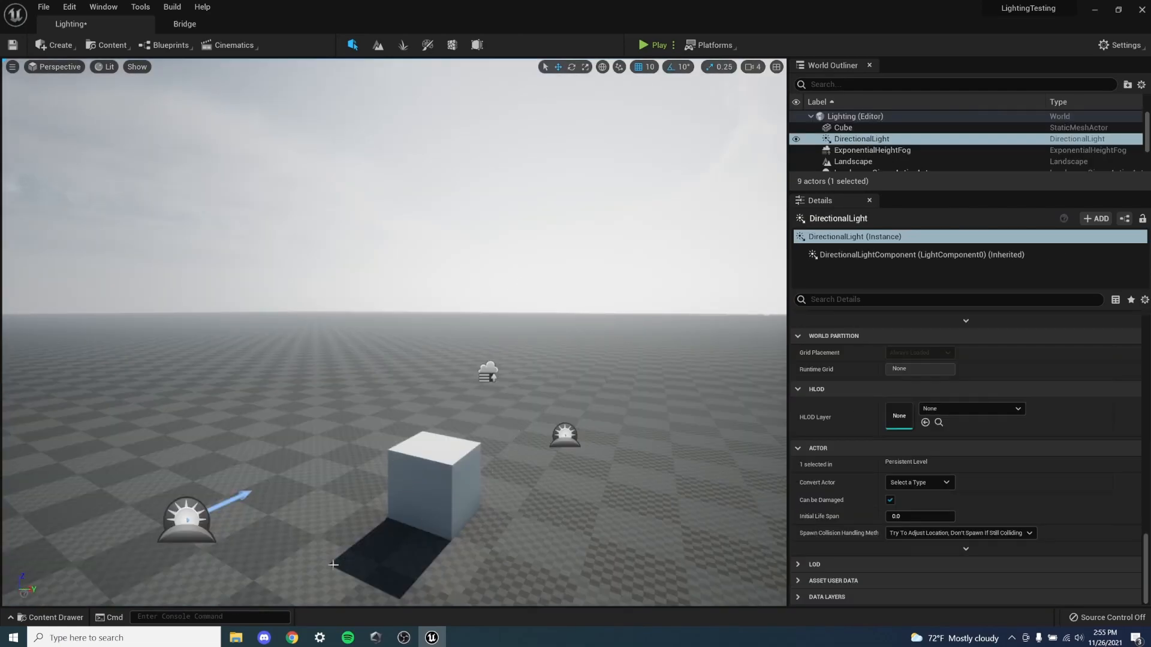
- Switch to Chrome and browse the light shaft image results for reference
left_click(292, 638)
scroll(804, 396, "down", 5)
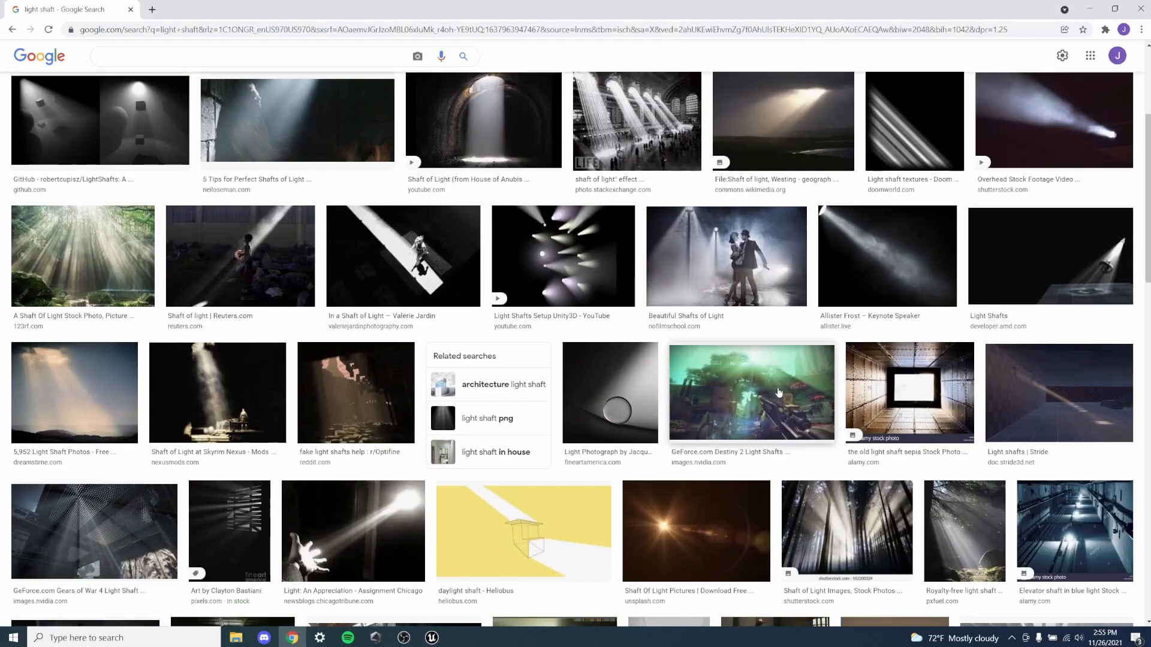
scroll(779, 389, "up", 4)
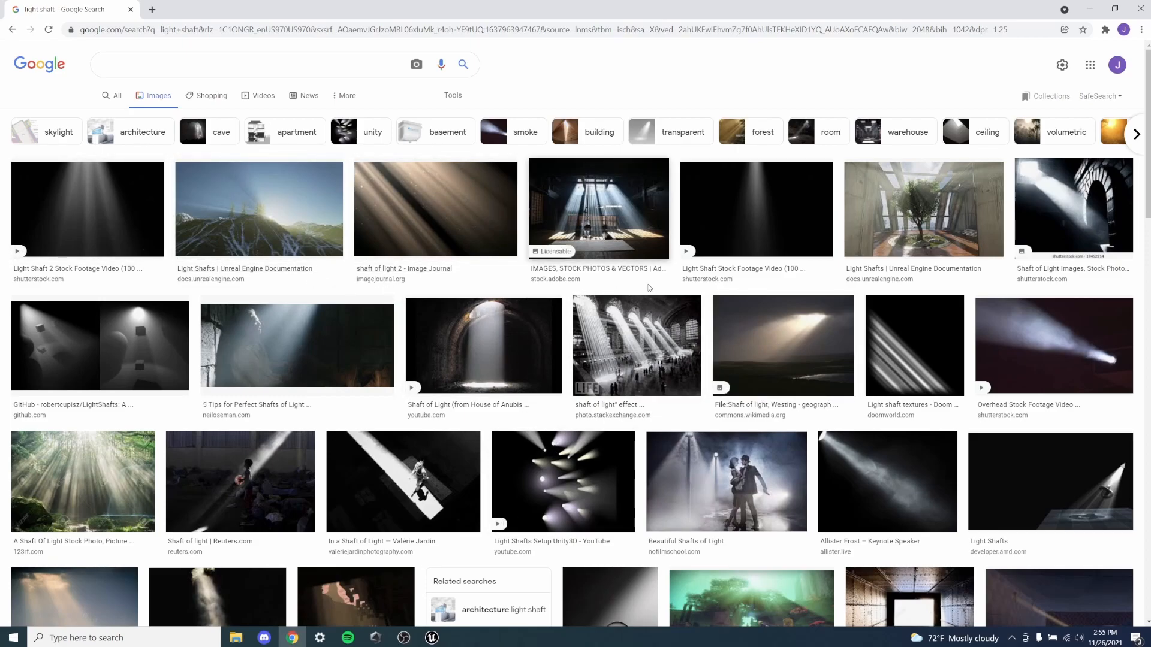
- Switch back to the Unreal Editor and select the test cube, rechecking the light shaft images in Chrome
left_click(432, 637)
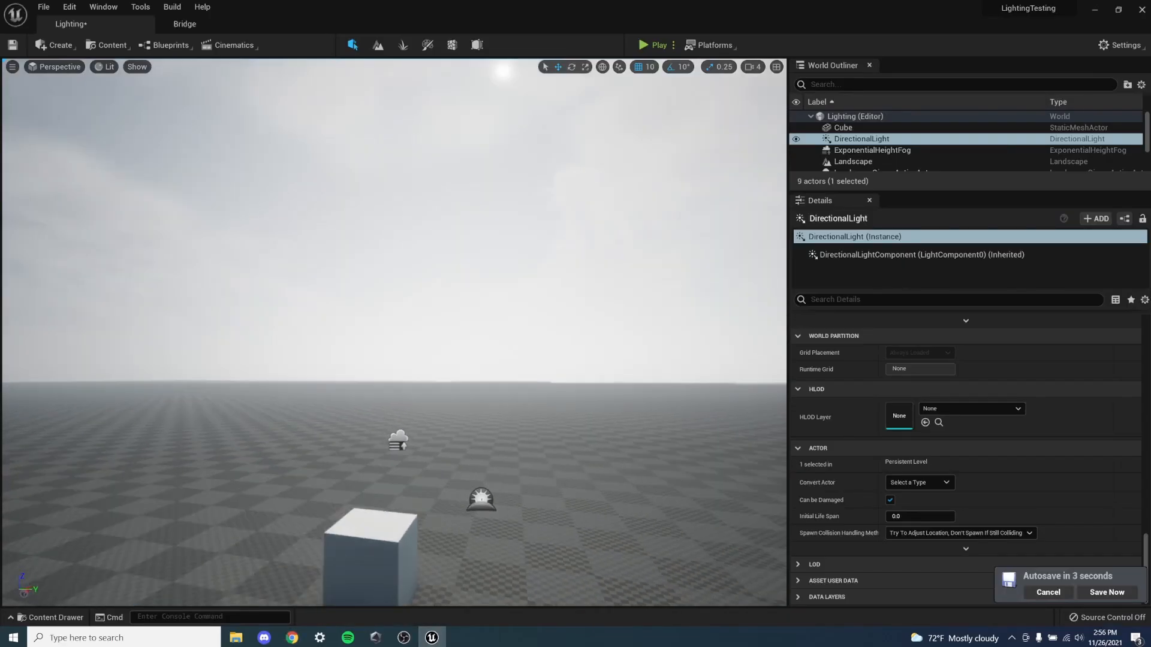
right_click_drag(396, 288, 399, 400)
left_click(420, 328)
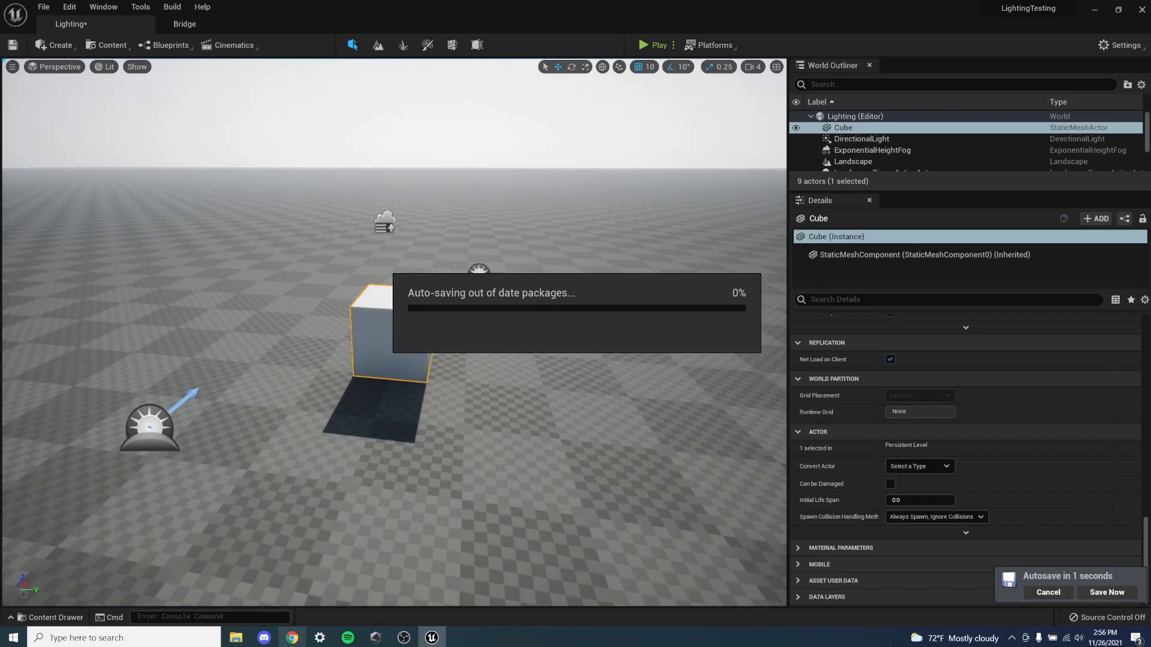
left_click(292, 638)
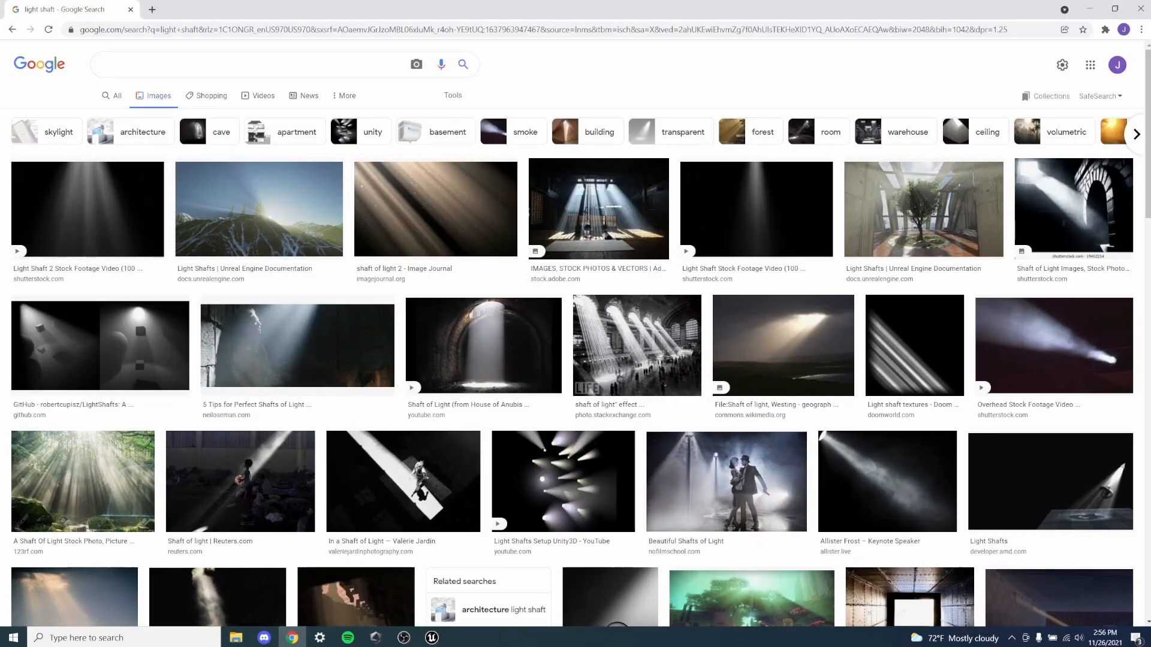
left_click(436, 644)
- Scale the cube up in height and along its Y axis into a tall, wide slab
right_click_drag(435, 419, 427, 351)
right_click_drag(419, 511, 402, 521)
key("e")
key("r")
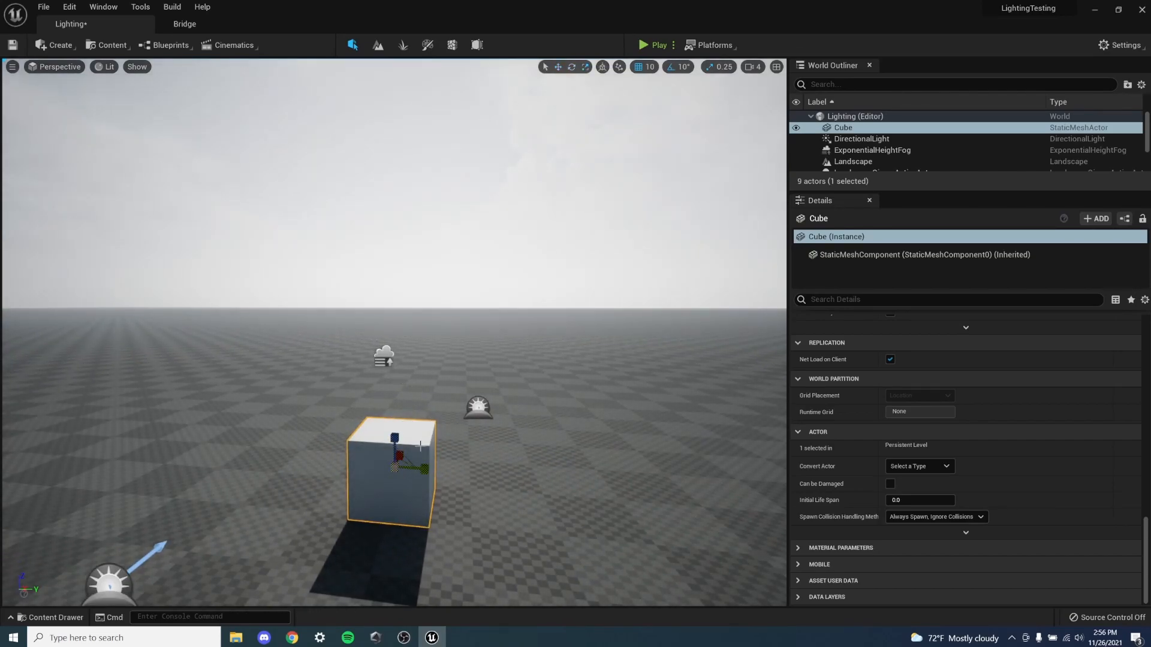
left_click_drag(391, 439, 391, 419)
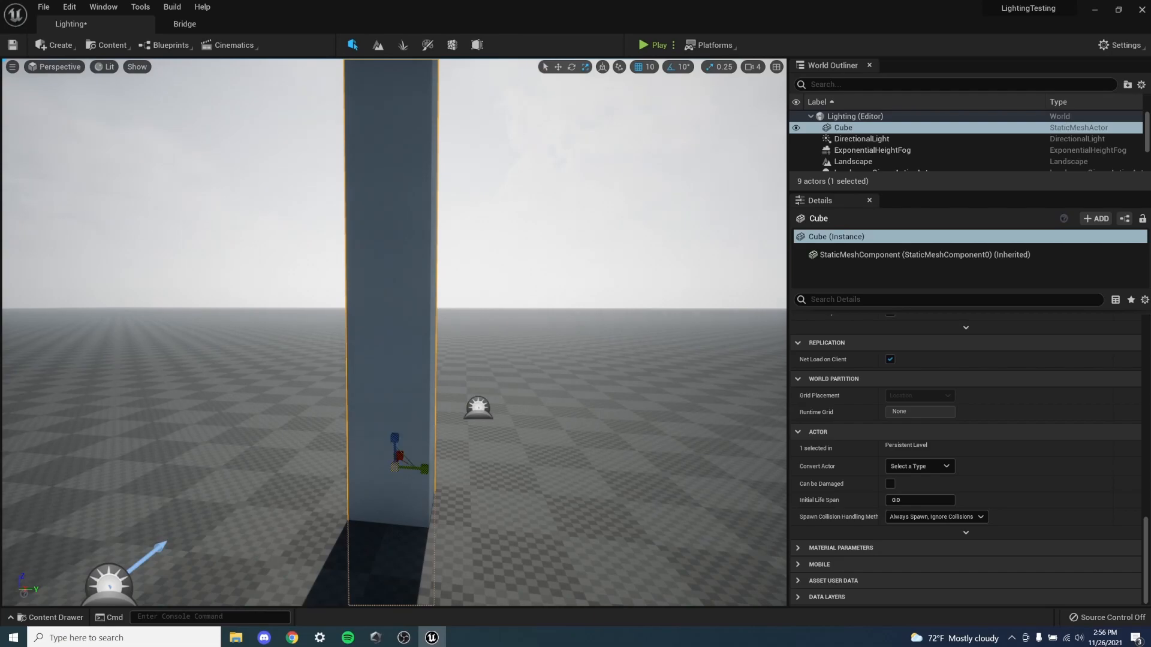
left_click_drag(425, 471, 510, 472)
key("s")
right_click_drag(509, 473, 494, 414)
right_click_drag(392, 414, 393, 451)
key("a")
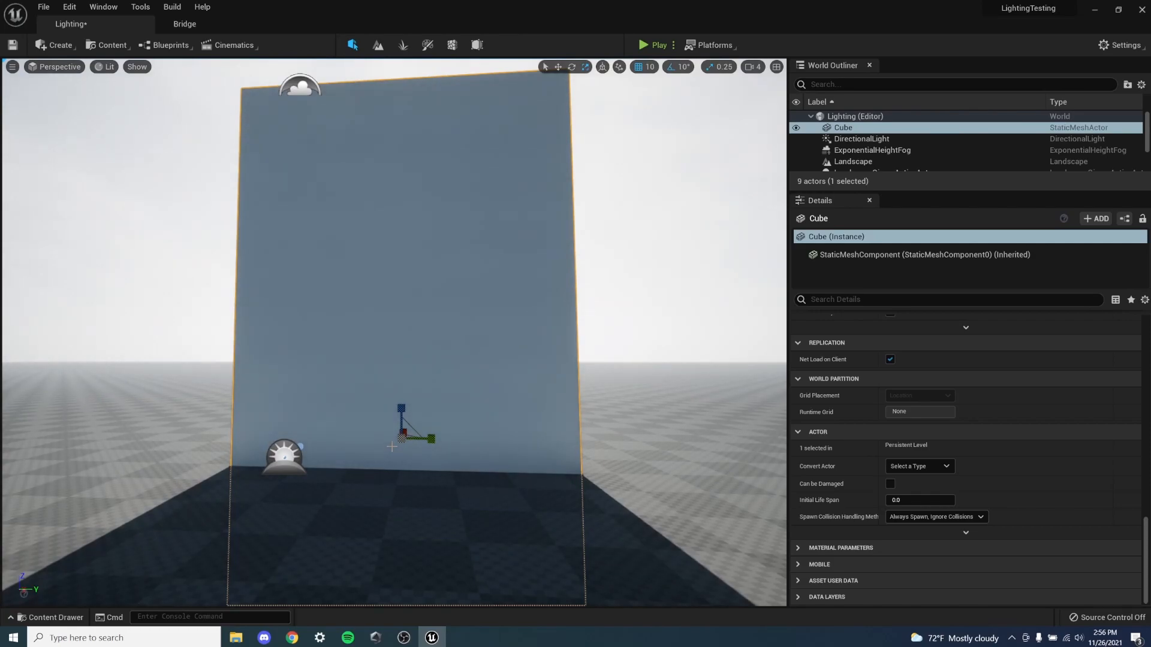
- Build a wall from copies of the slab, two below and three above, separated by narrow vertical gaps
key("ctrl+d")
left_click_drag(430, 440, 66, 470)
right_click_drag(66, 470, 64, 414)
key("s")
key("a")
key("s")
key("a")
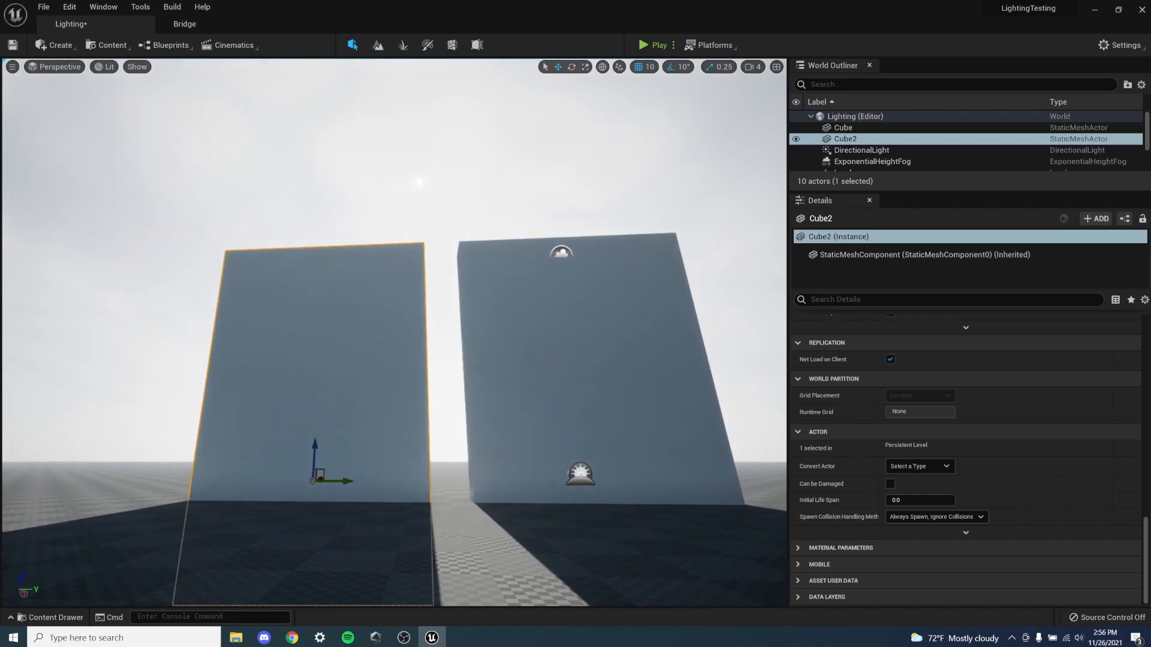
left_click_drag(315, 455, 326, 271)
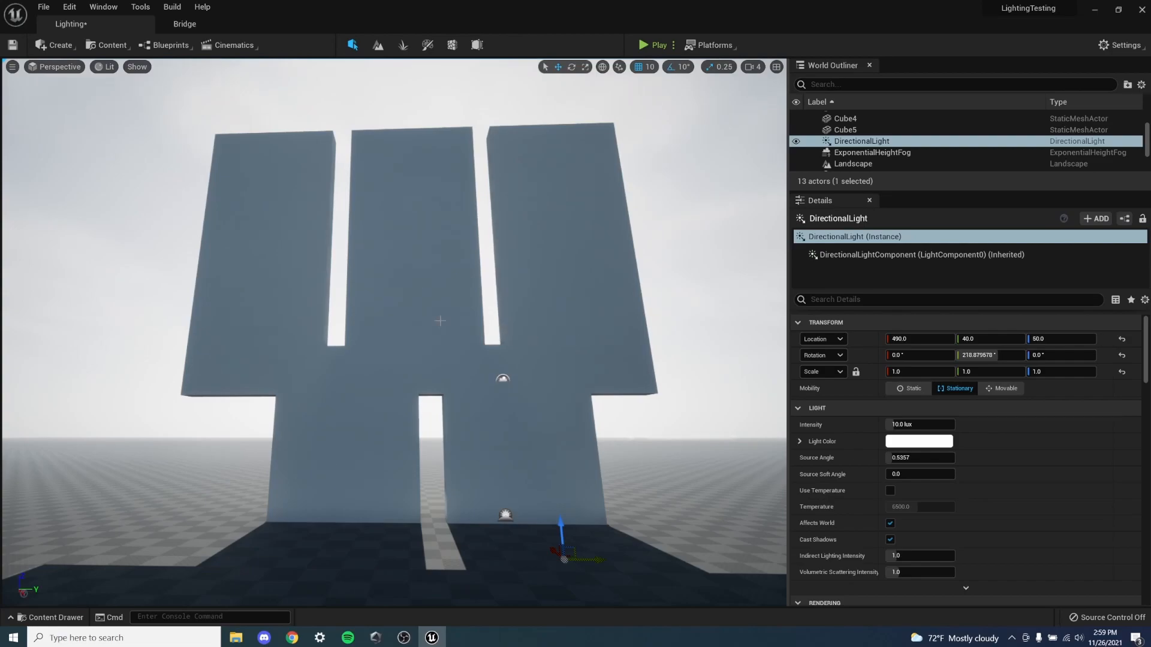
- Examine the light falling through the wall's gaps from several viewpoints and compare it with the light shaft photos in Chrome
right_click_drag(433, 288, 427, 341)
key("d")
key("d")
key("s")
mouse_move(433, 453)
right_mouse_down()
mouse_move(416, 467)
mouse_move(443, 467)
right_mouse_up()
key("w")
key("s")
key("a")
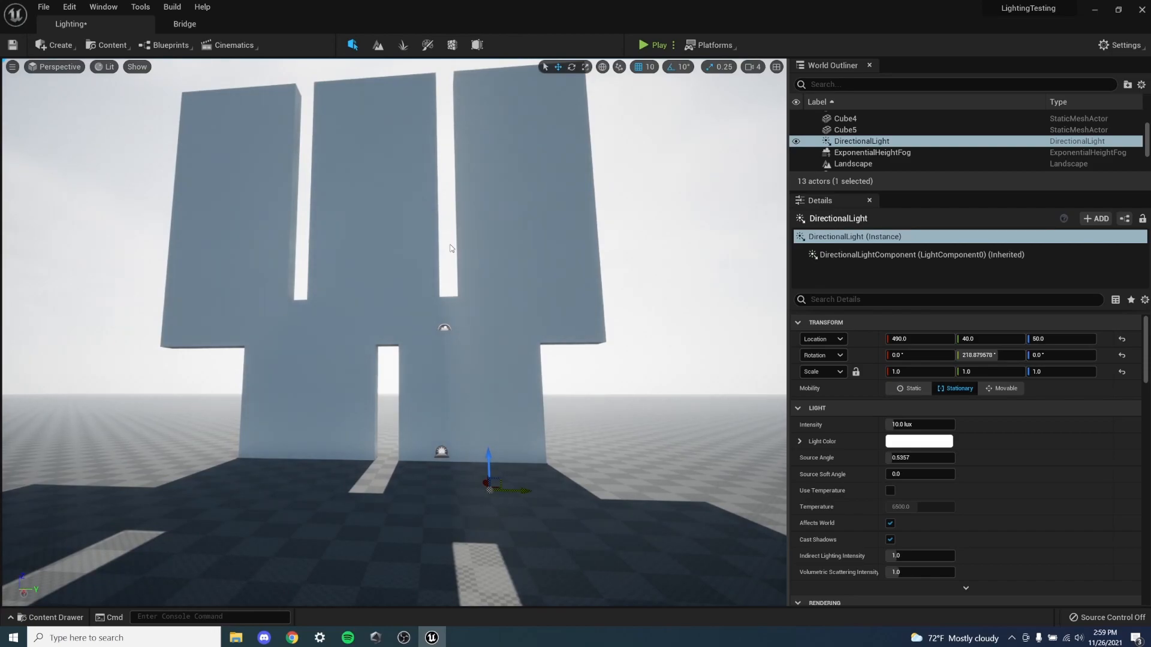
key("d")
key("w")
right_click_drag(463, 300, 424, 247)
key("s")
key("a")
key("w")
key("d")
scroll(405, 341, "down", 3)
left_click(292, 638)
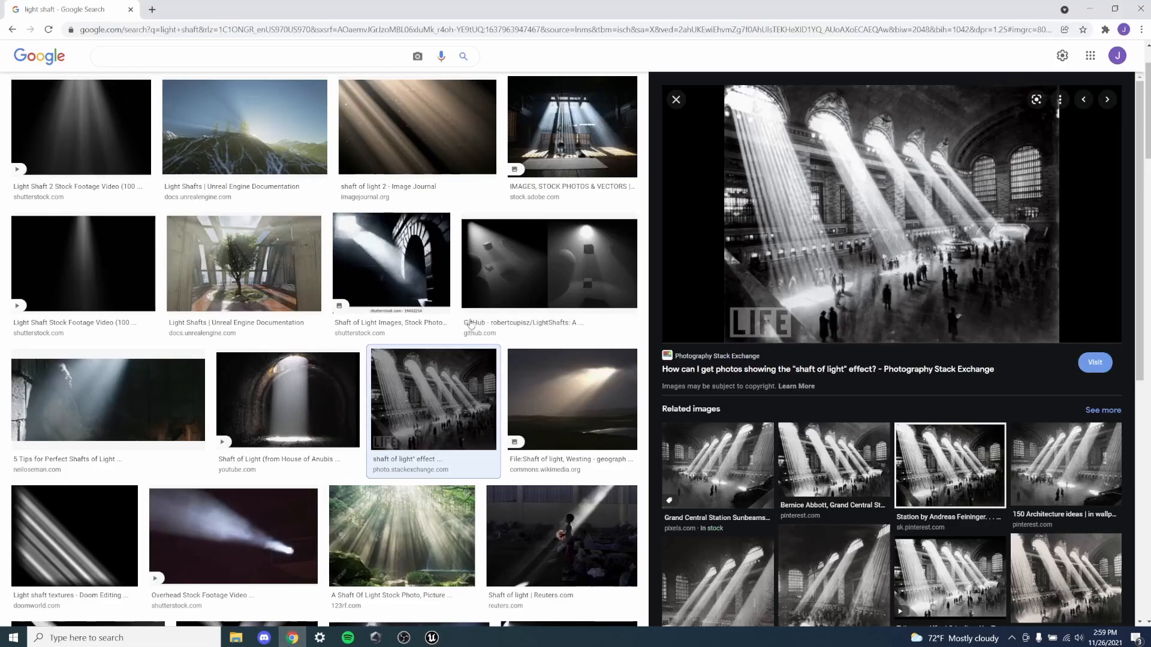
left_click(432, 637)
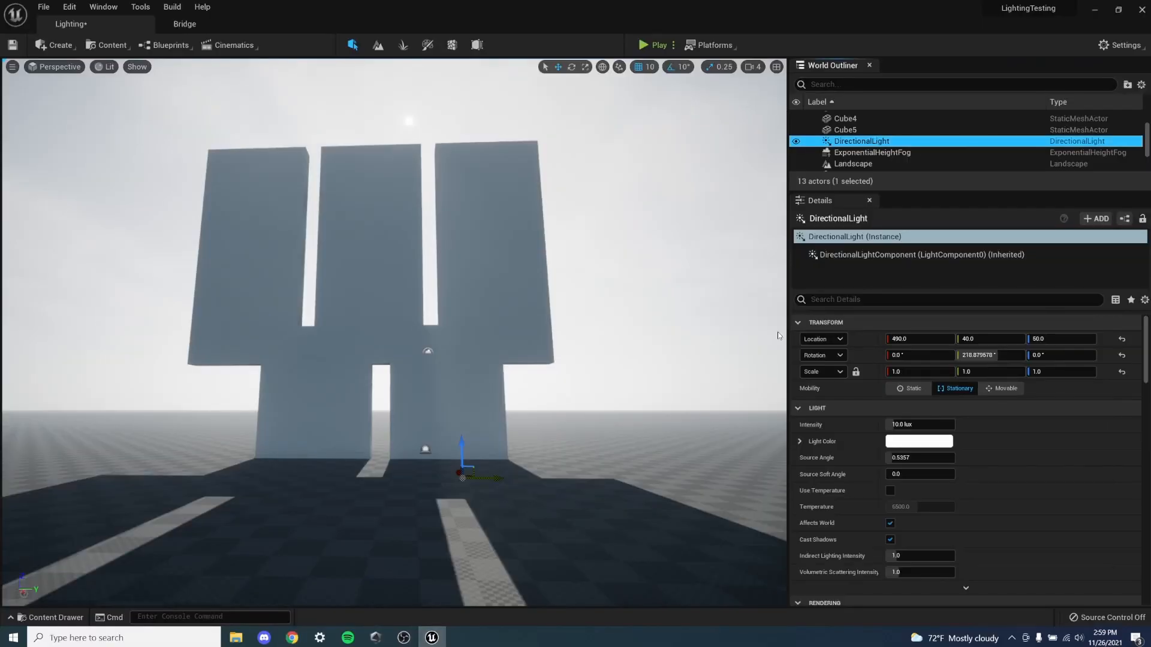
- Filter the directional light's details for "shaft" and enable Light Shaft Occlusion
left_click(858, 142)
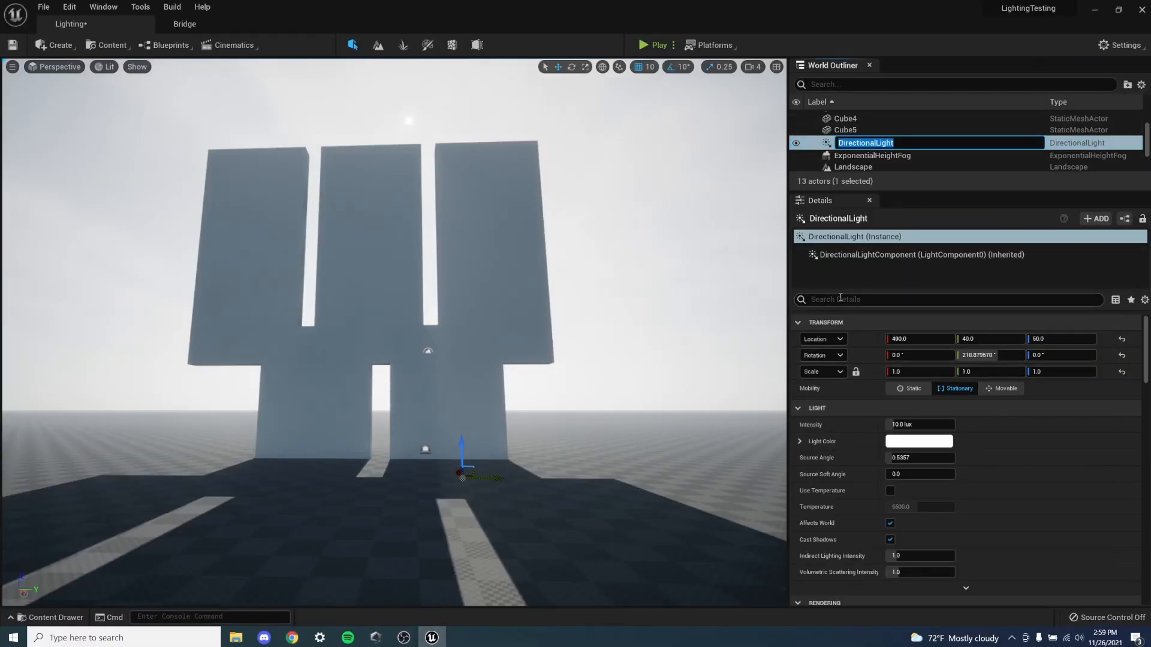
key("Escape")
left_click(840, 298)
type("shaft")
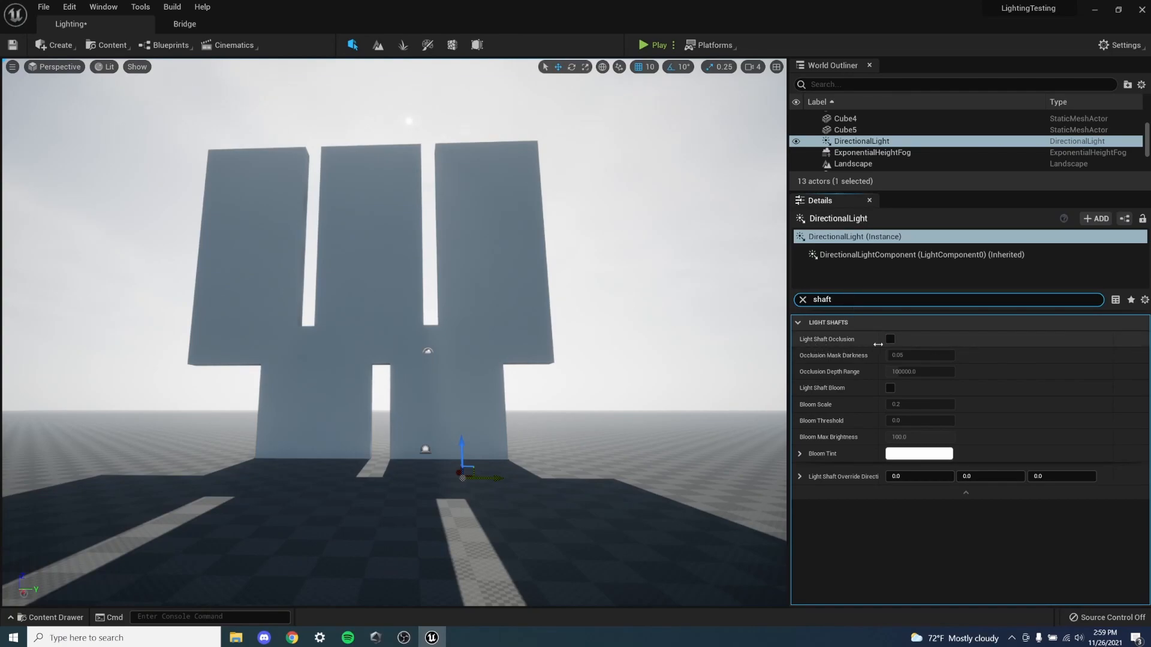
left_click(890, 339)
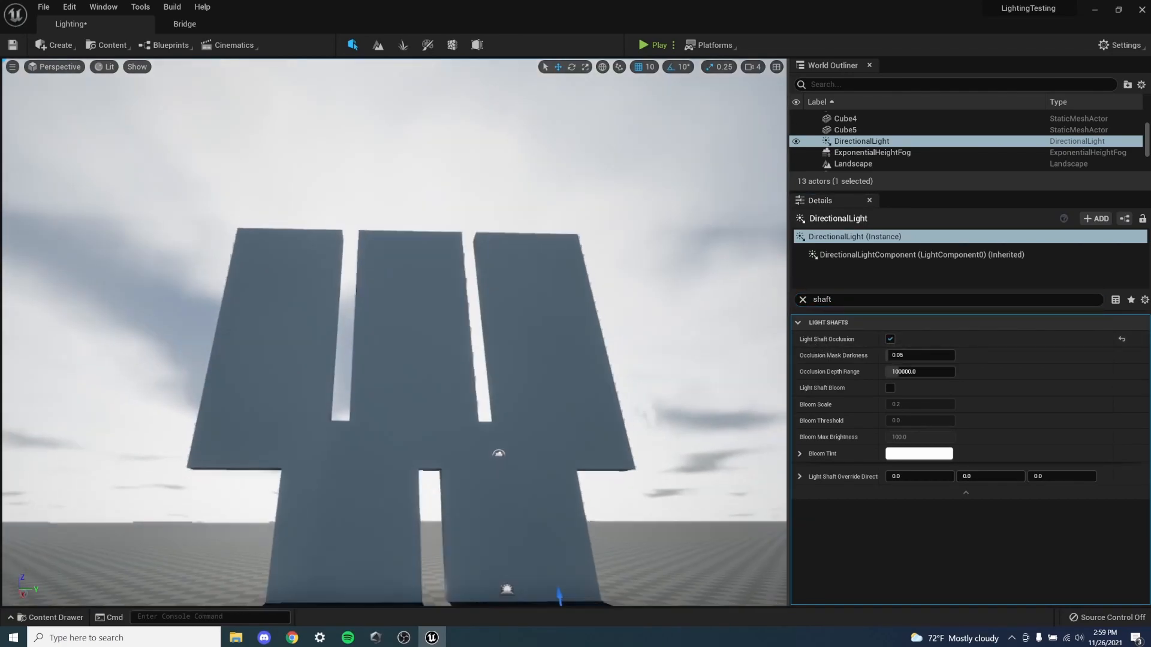
- Examine the occlusion effect around the wall's gaps and the sun from different distances and angles
mouse_move(395, 336)
right_mouse_down()
mouse_move(392, 312)
mouse_move(306, 309)
mouse_move(383, 297)
mouse_move(351, 342)
mouse_move(376, 342)
right_mouse_up()
key("s")
right_click_drag(400, 414, 392, 384)
key("d")
key("w")
key("s")
key("a")
key("w")
key("s")
key("a")
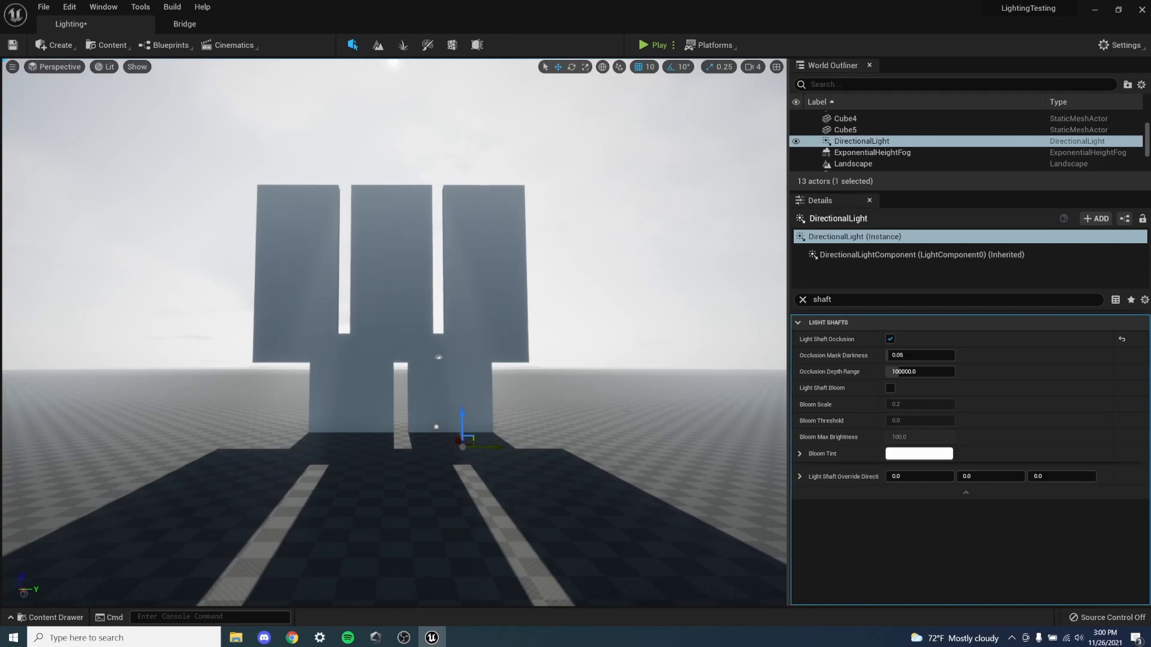
- Enable Light Shaft Bloom on the directional light and inspect the rays around the wall
left_click(891, 389)
right_click_drag(456, 387, 468, 441)
key("w")
key("s")
key("w")
key("a")
key("d")
key("a")
key("s")
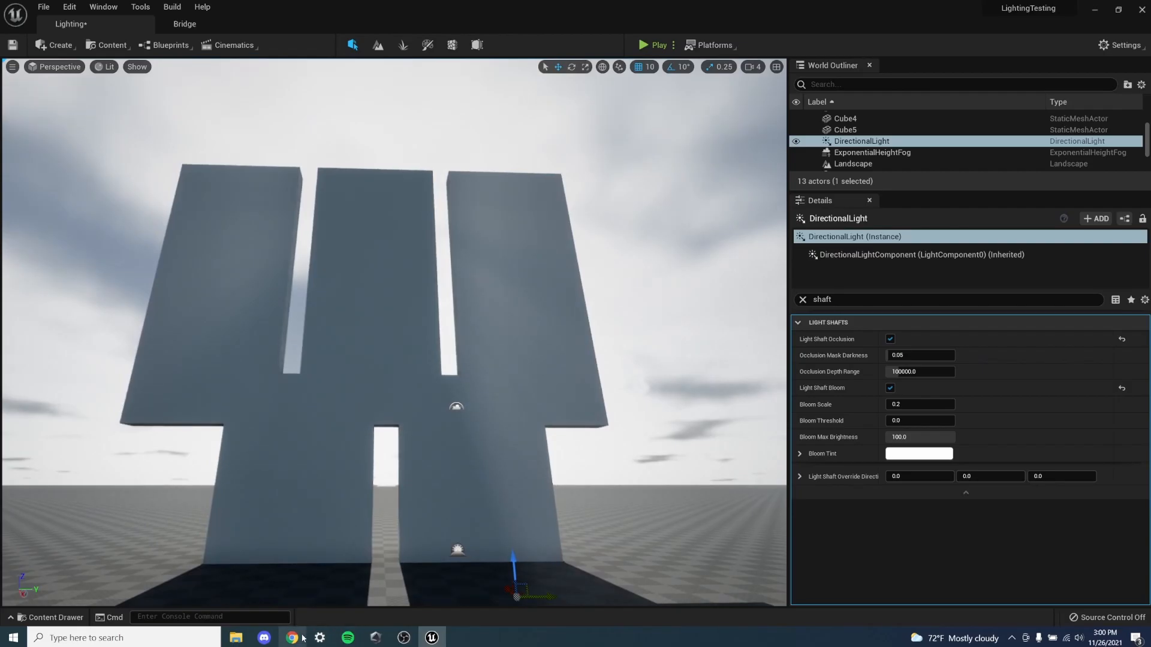
- View the forest light shaft photo among the image results in Chrome, and return to the Unreal Editor
left_click(292, 638)
scroll(136, 480, "down", 5)
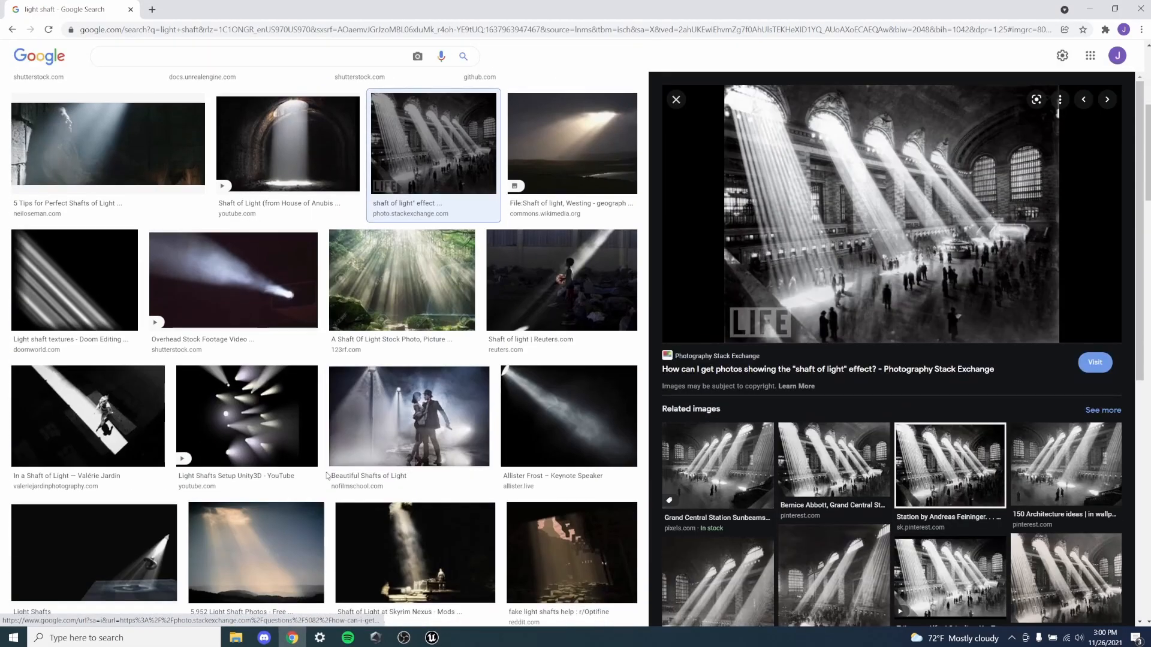
left_click(435, 277)
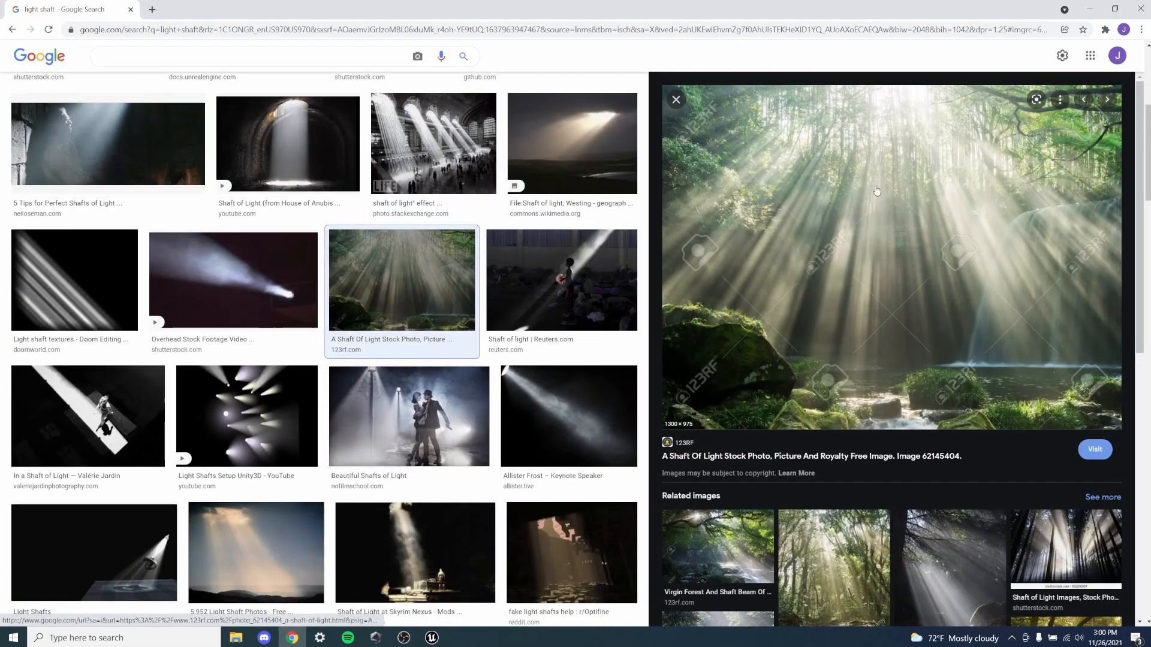
left_click(432, 637)
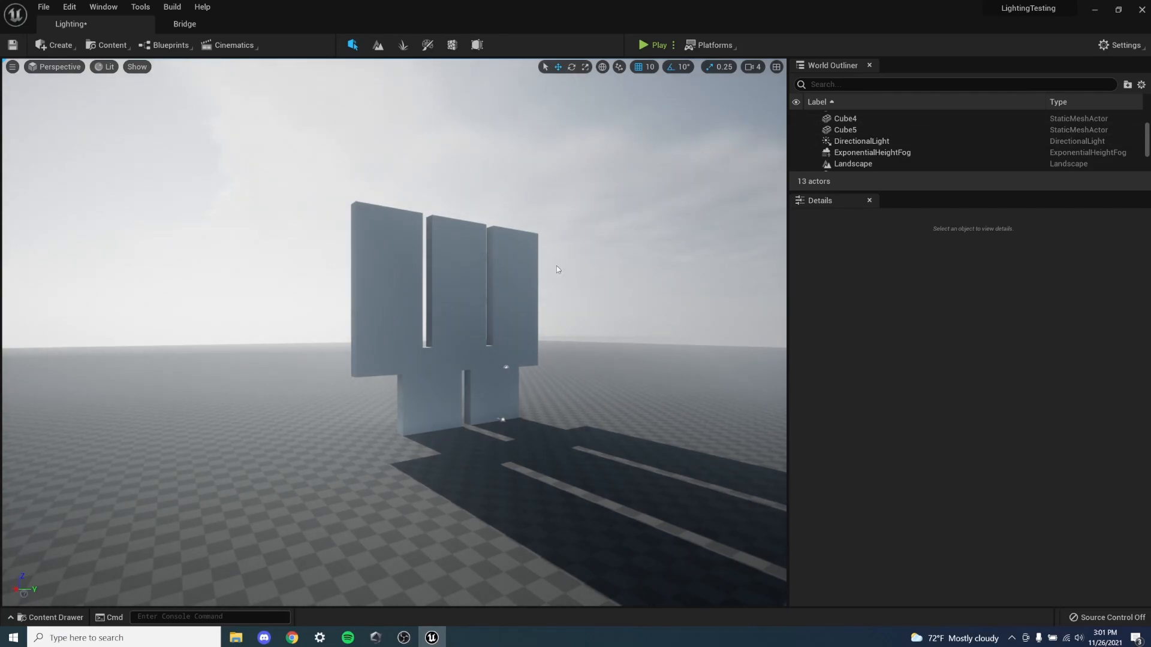
- Lower the sun by setting the directional light's Y rotation to about 193.8°
left_click(897, 141)
mouse_move(990, 354)
left_mouse_down()
mouse_move(947, 355)
mouse_move(993, 355)
left_mouse_up()
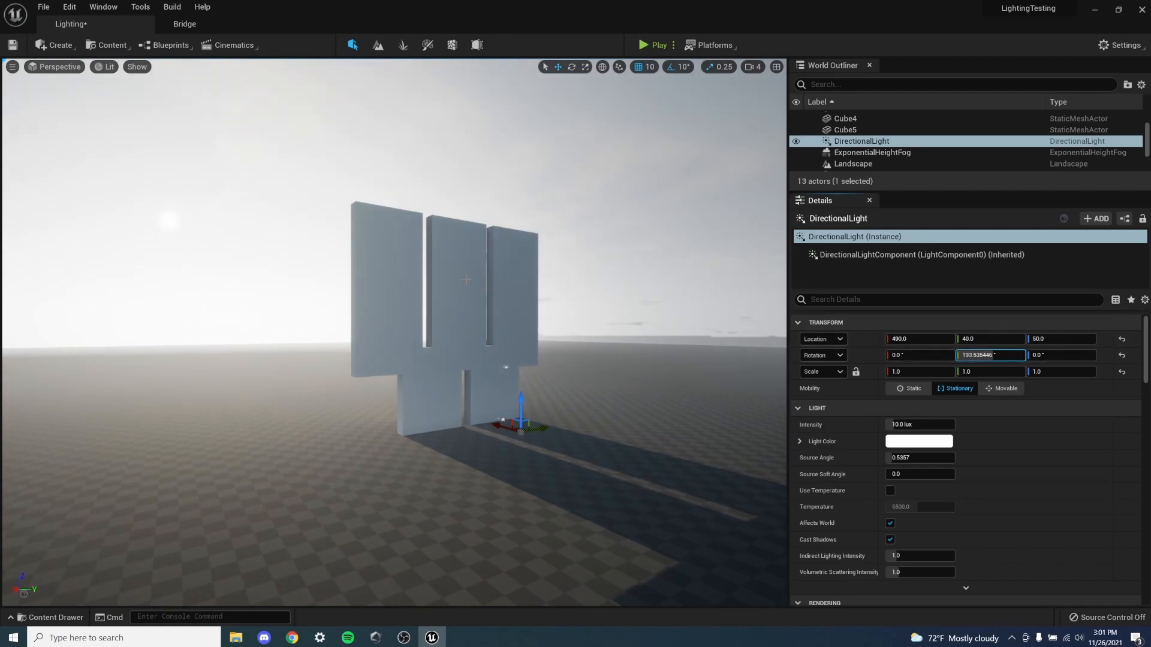
right_click_drag(323, 357, 319, 357)
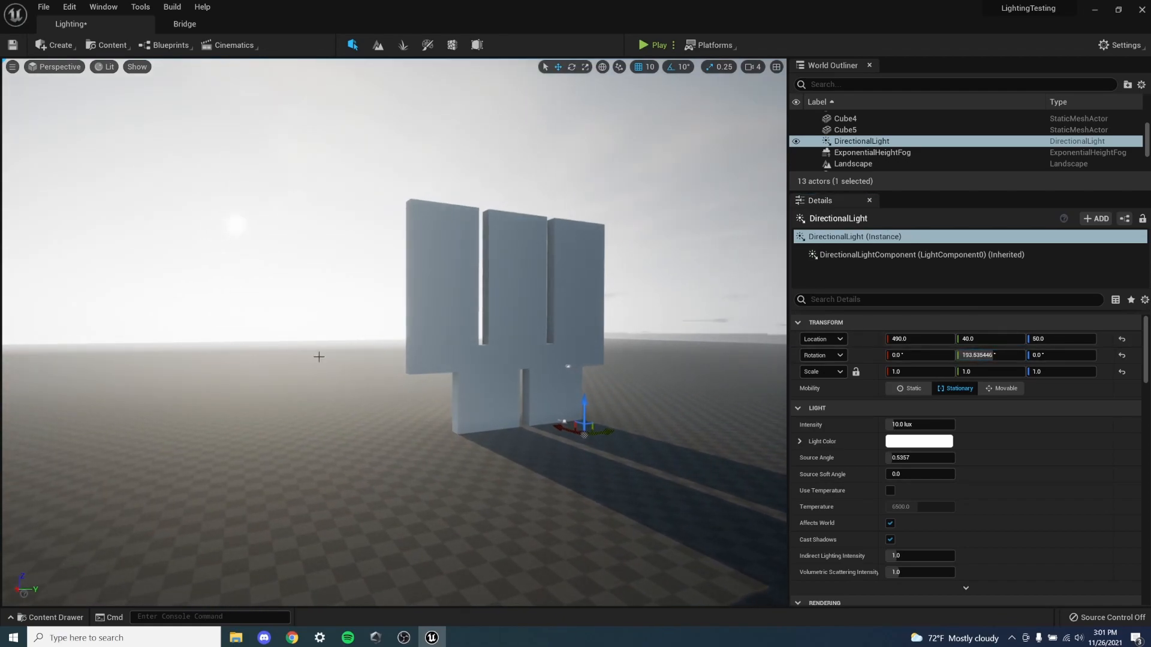
- Rotate the directional light interactively through several sun positions, ending at a rotation of about -180°, -11.2°, -41.3°
key("ctrl+l")
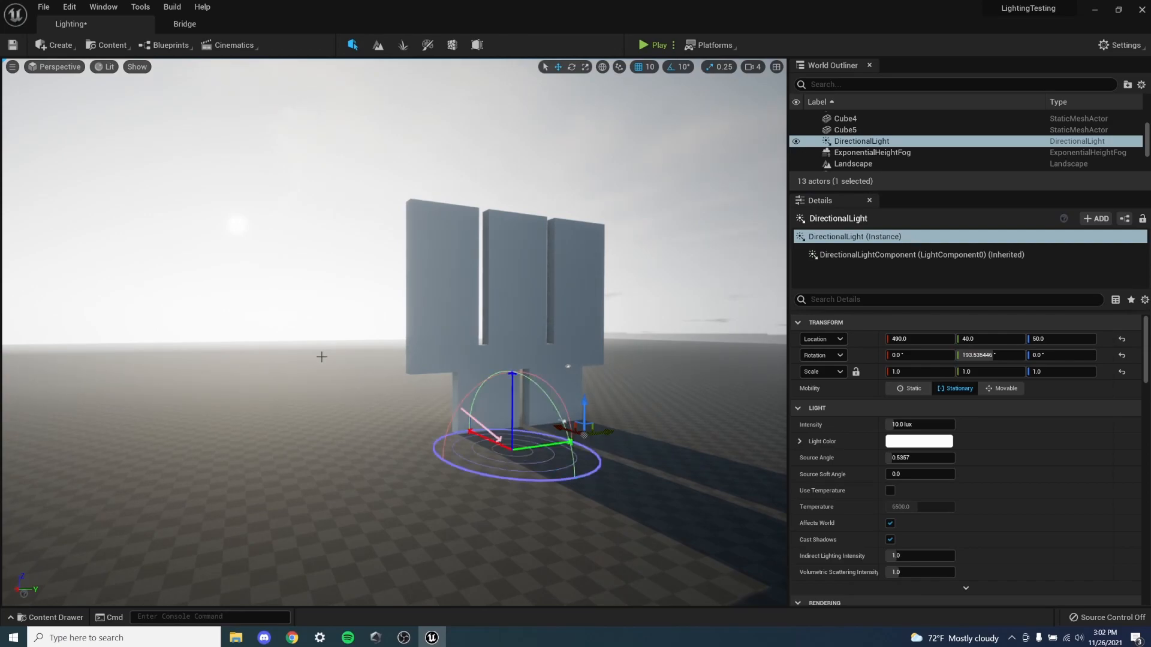
key("ctrl+l")
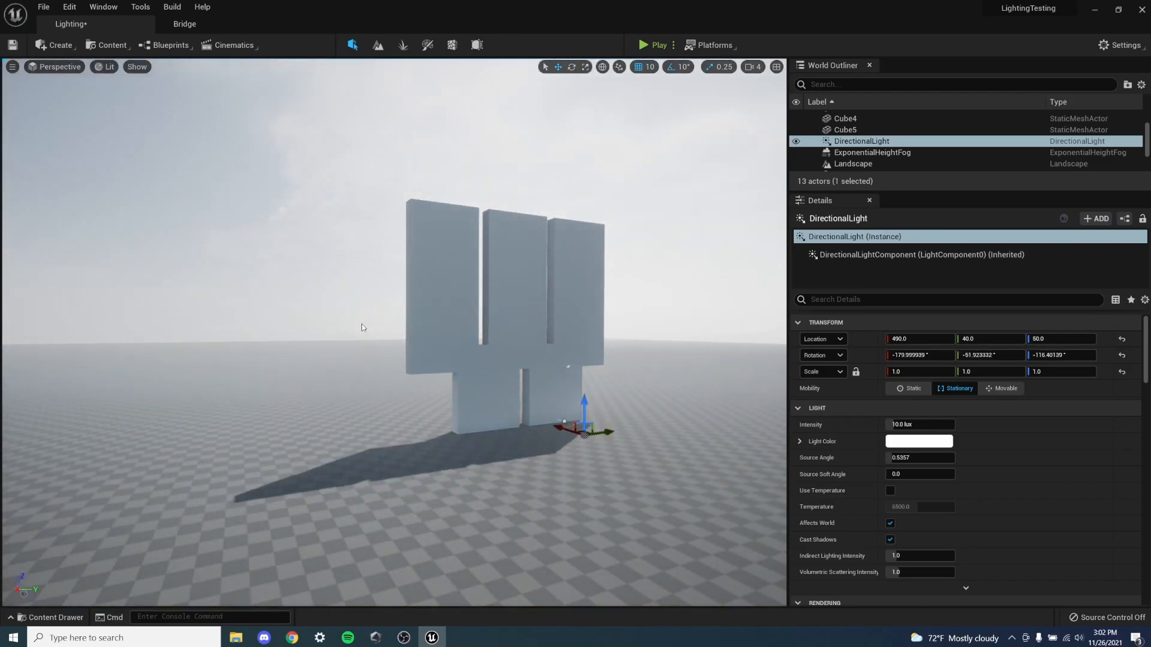
key("ctrl+l")
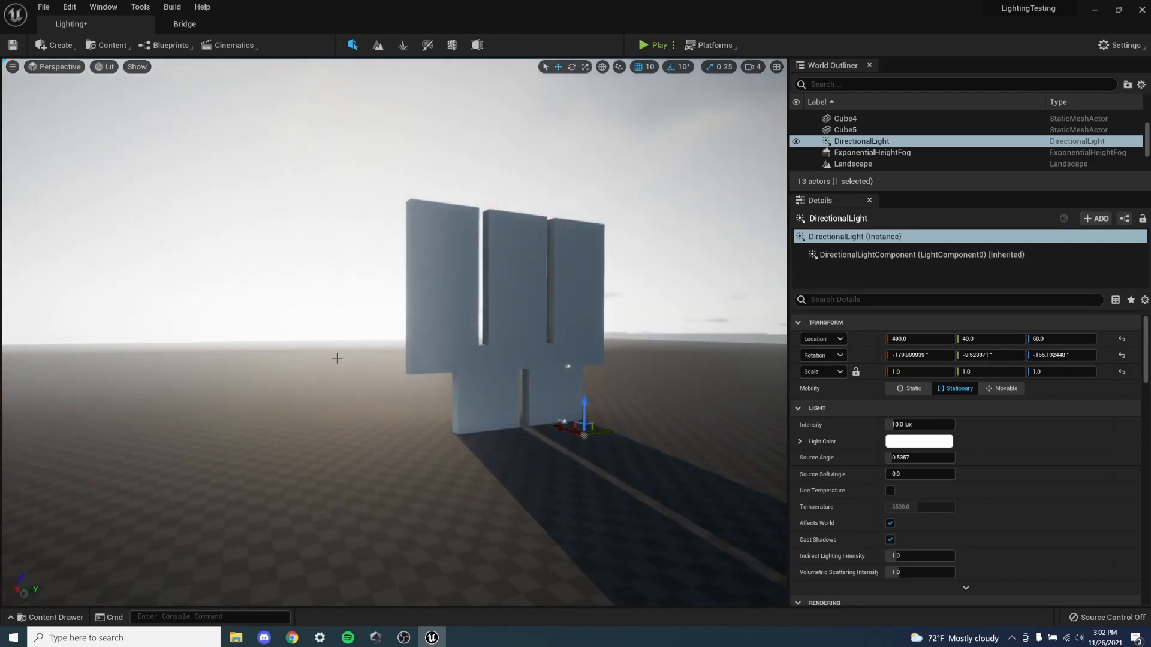
key("ctrl+l")
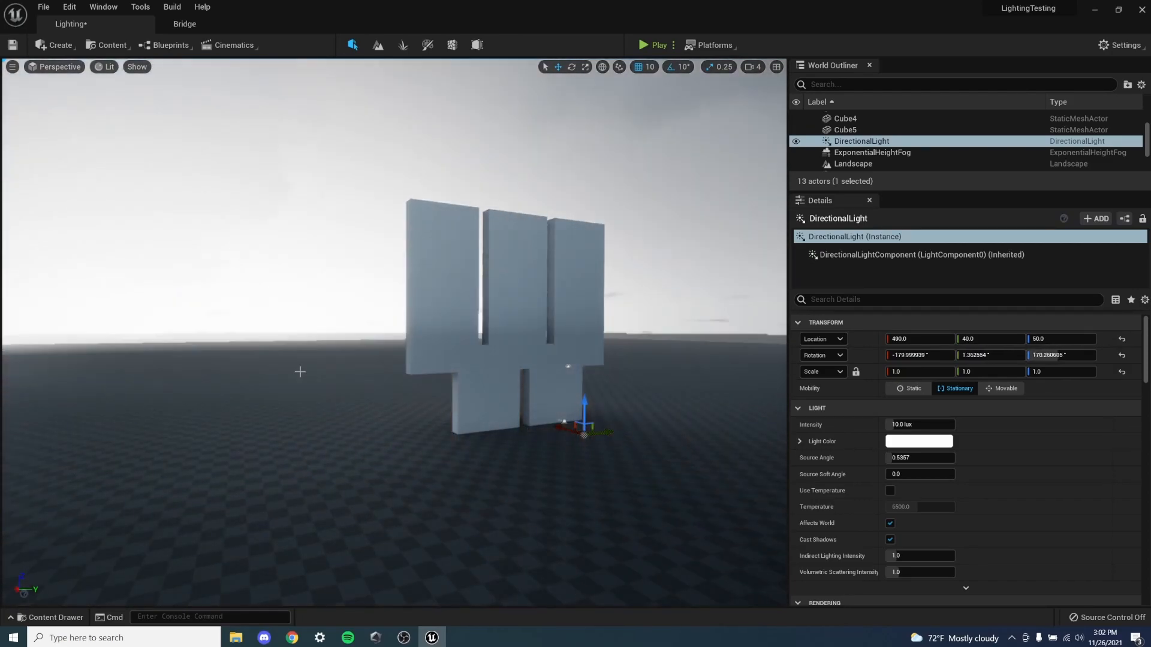
key("ctrl+l")
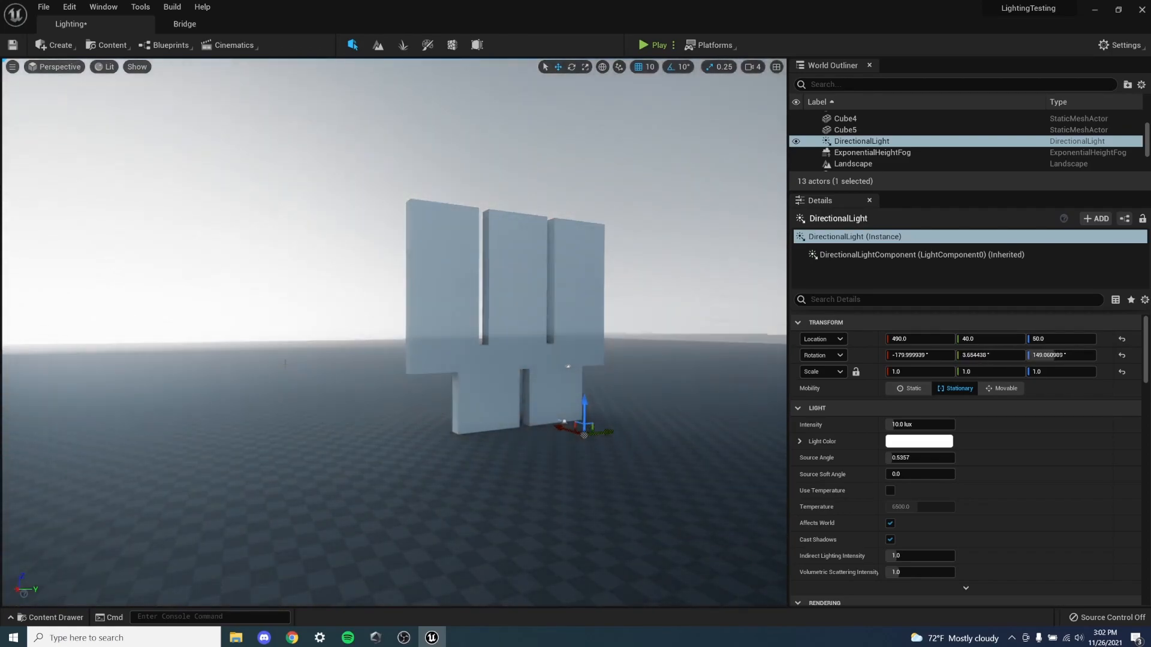
key("ctrl+l")
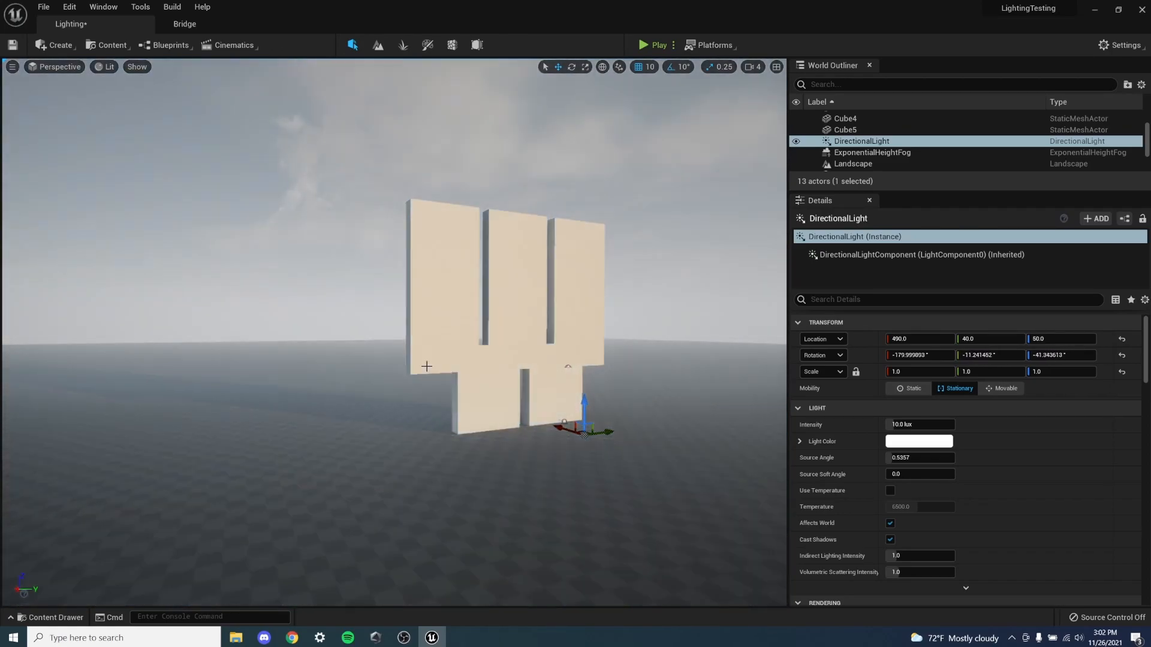
- Try further interactive sun positions on the directional light, and restore its rotation to 0°, about 193.8°, 0°
key("ctrl+l")
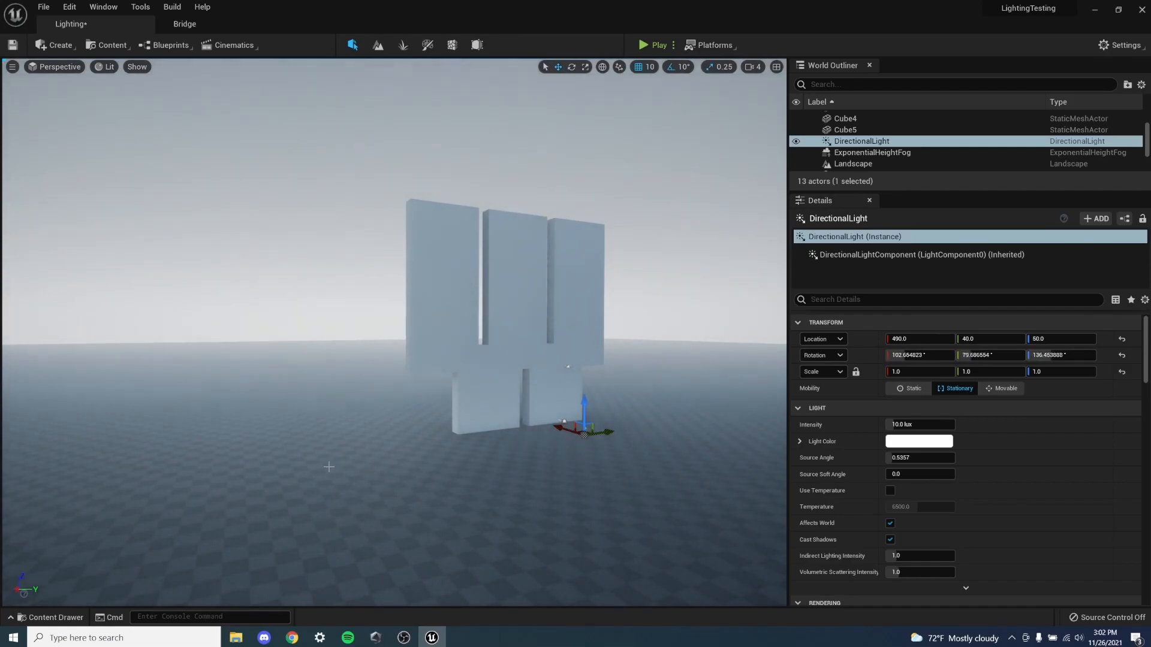
key("ctrl+l")
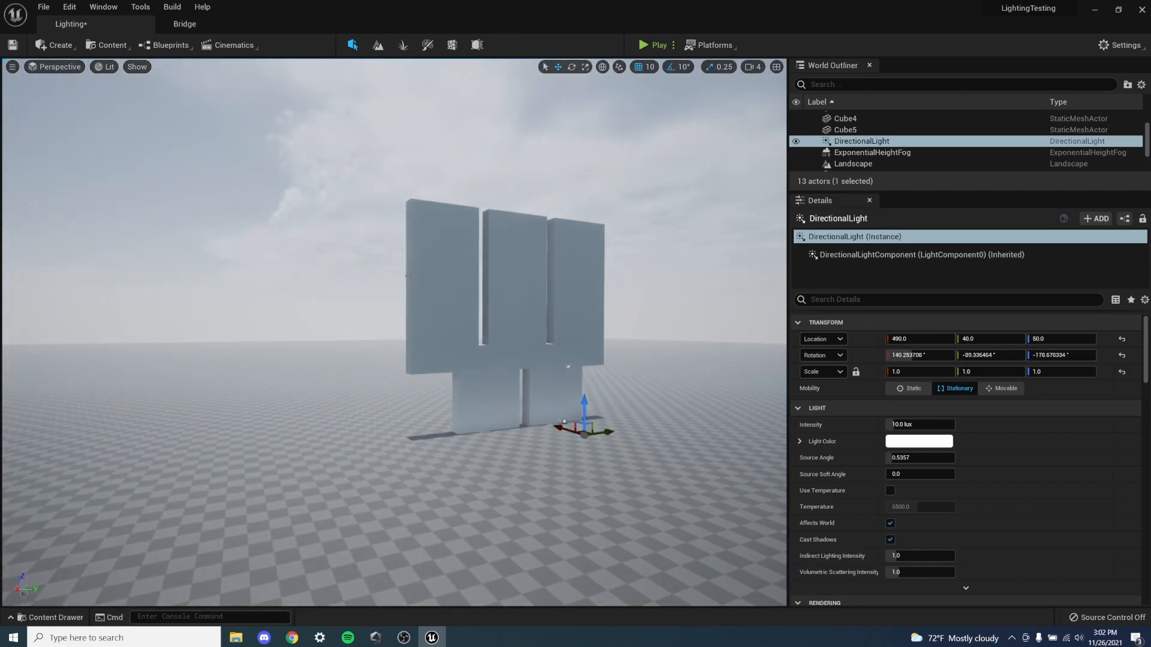
key("ctrl+l")
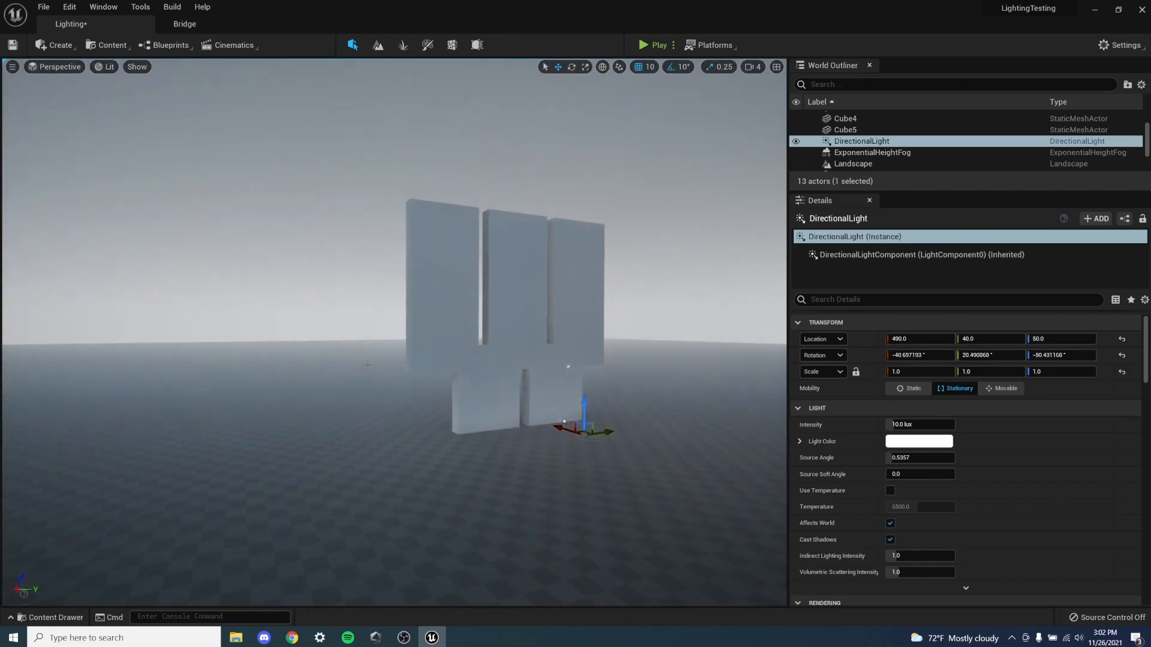
key("ctrl+l")
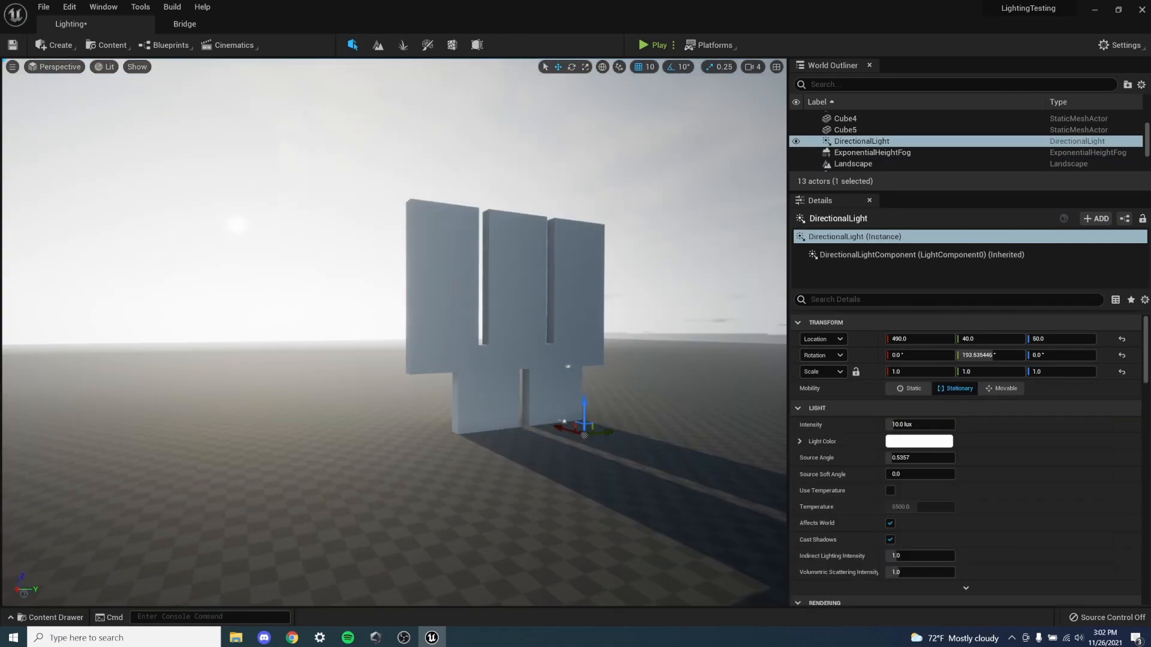
- Enter a new Fog Density for the exponential height fog and inspect the fog around the wall
left_click(869, 153)
right_click_drag(481, 344, 566, 354)
key("w")
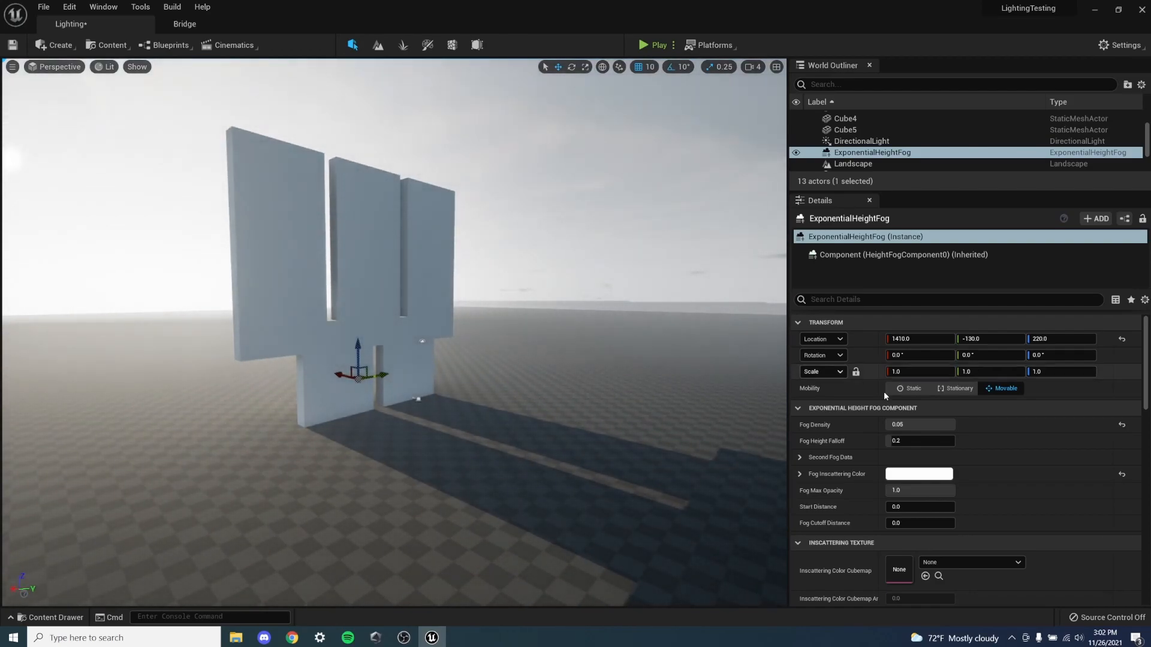
left_click(933, 424)
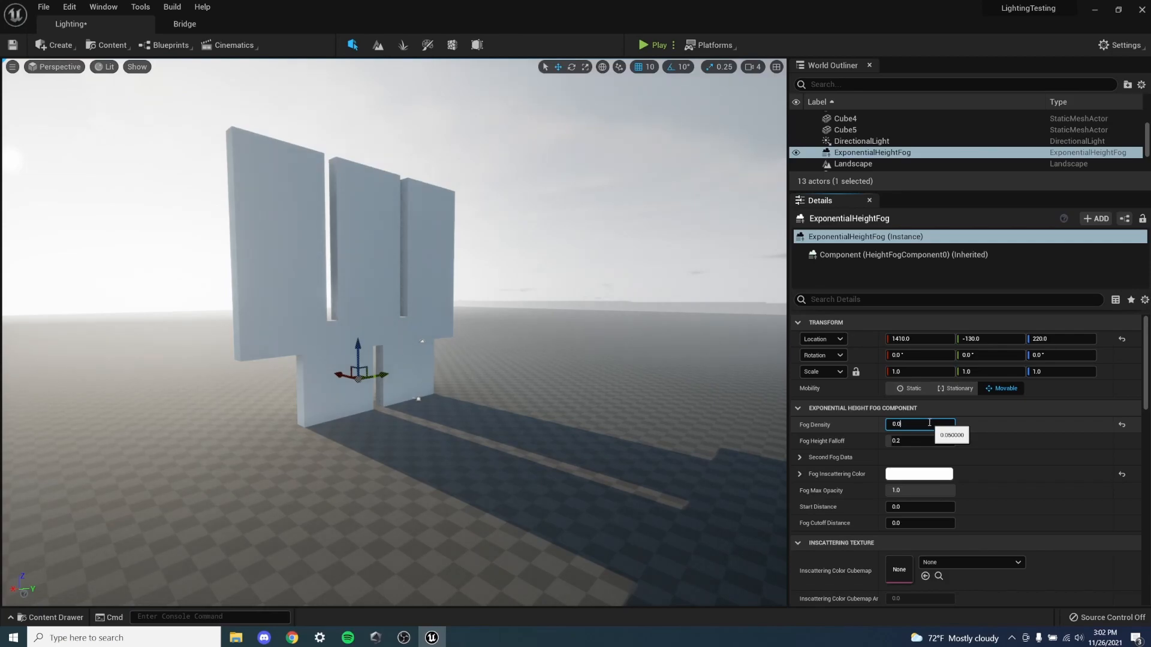
key("Return")
left_click(458, 288)
right_click_drag(458, 288, 569, 284)
key("w")
key("w")
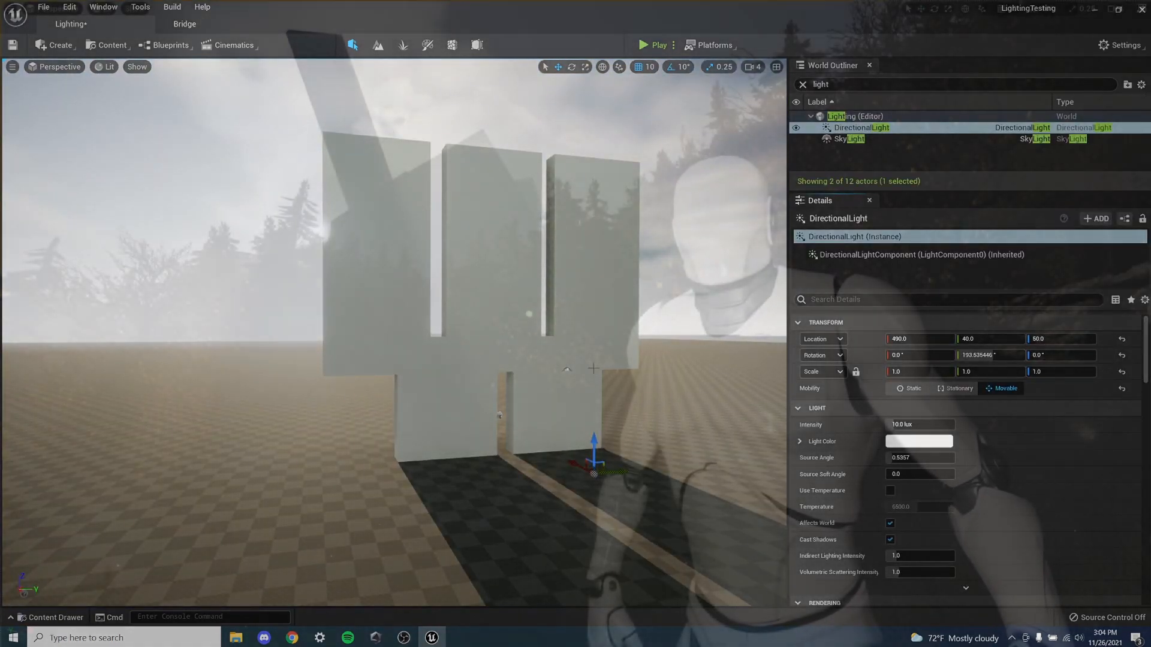